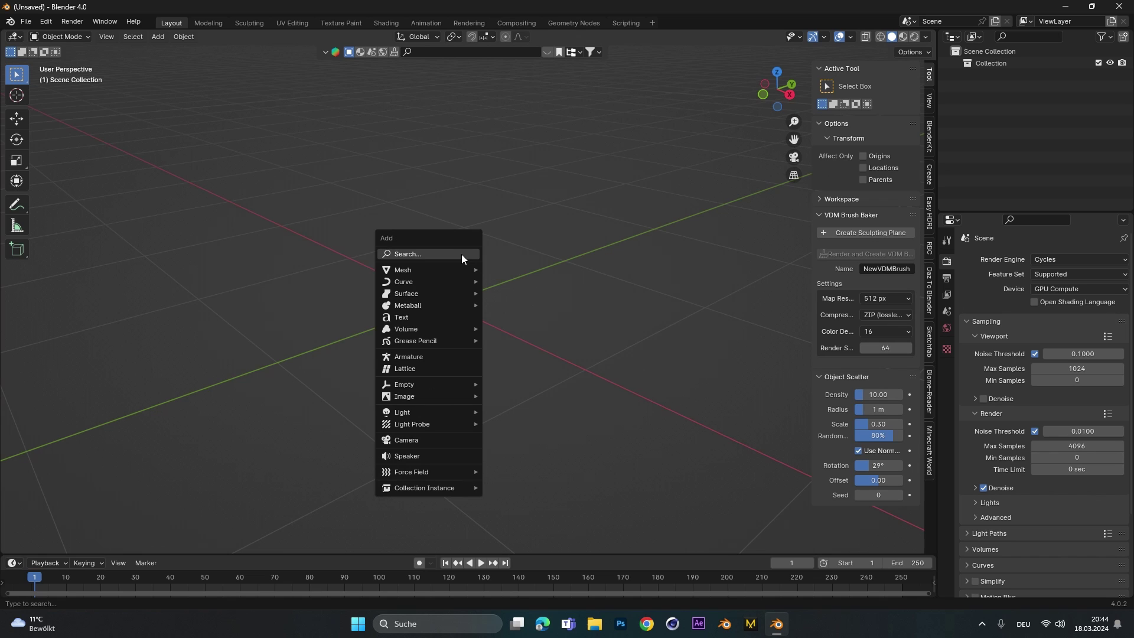
Step: Add a plane mesh to the empty scene
mouse_move(462, 255)
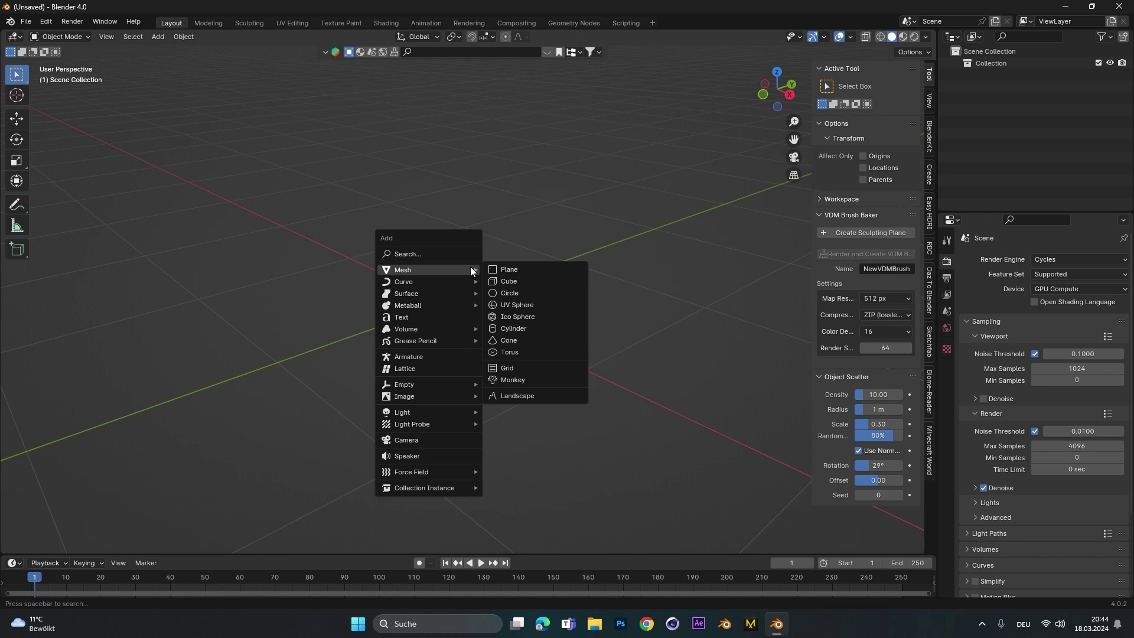
click(512, 272)
middle_drag(512, 272, 520, 207)
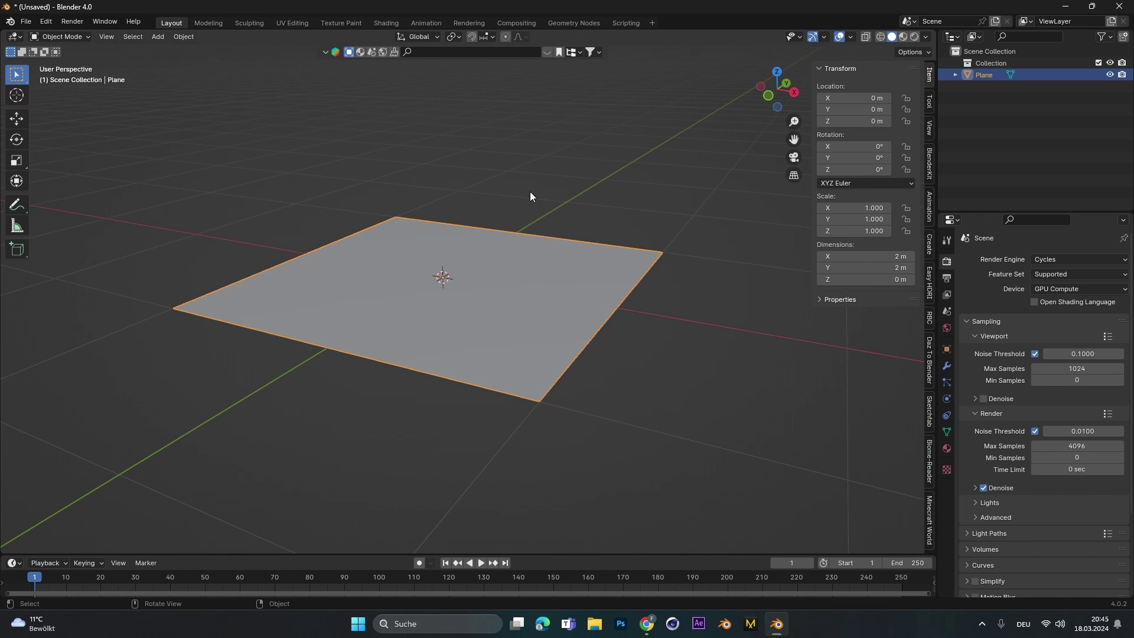
Step: Switch to the Shading workspace and create a new material for the plane, with more room for the node editor
click(386, 23)
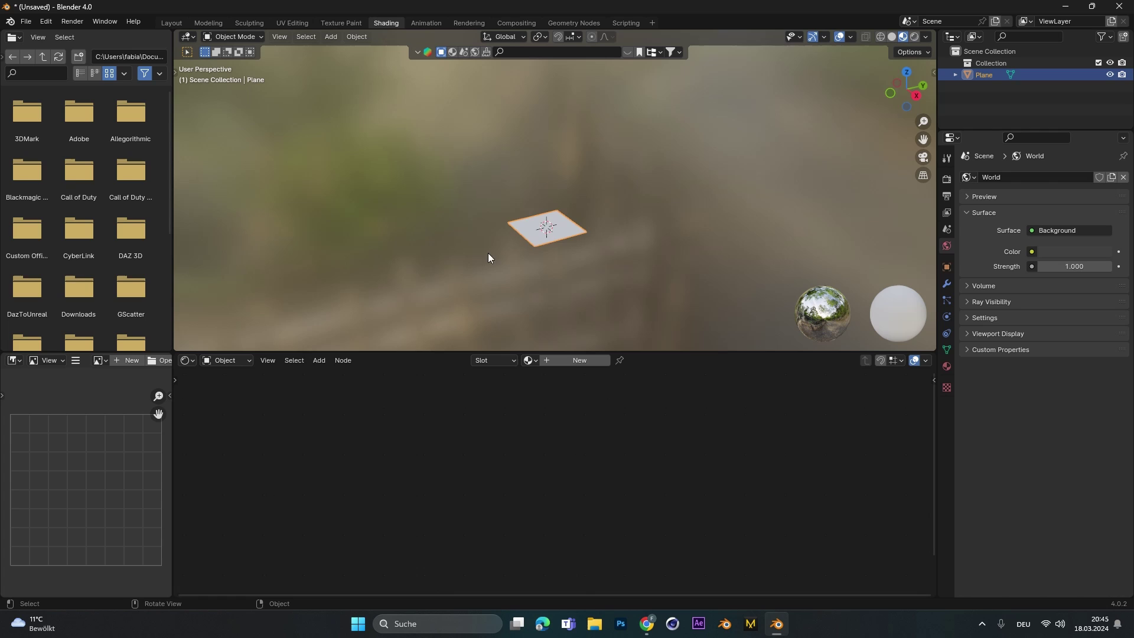
key(KP_Decimal)
drag(658, 351, 655, 311)
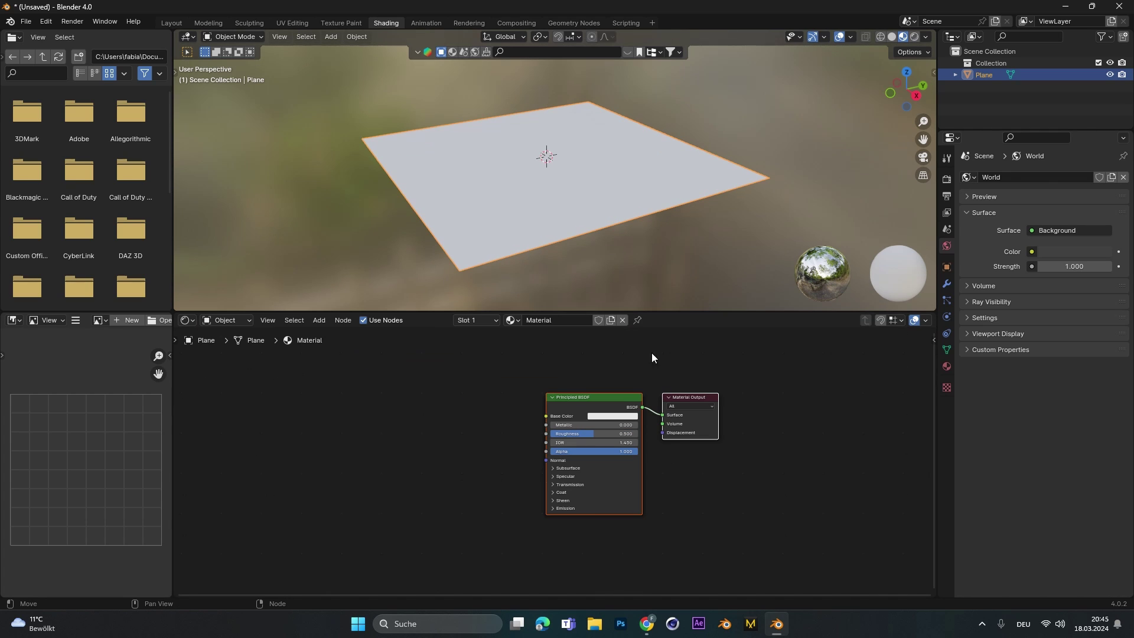
Step: Search the add-on preferences for "node" to check whether Node Wrangler is enabled
click(46, 22)
click(98, 168)
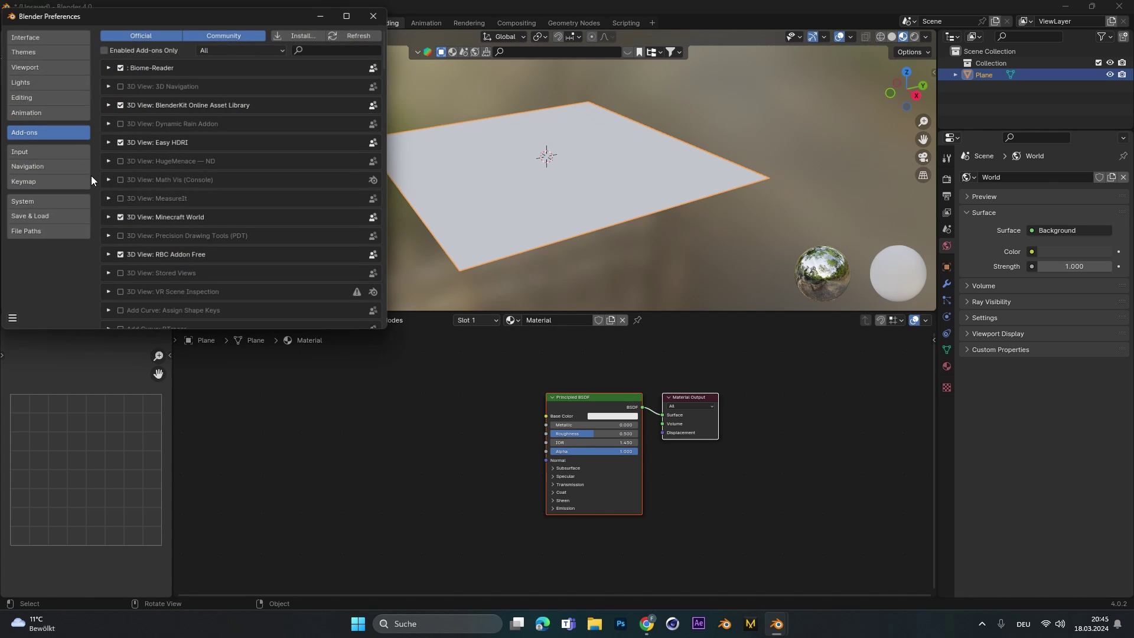
click(324, 48)
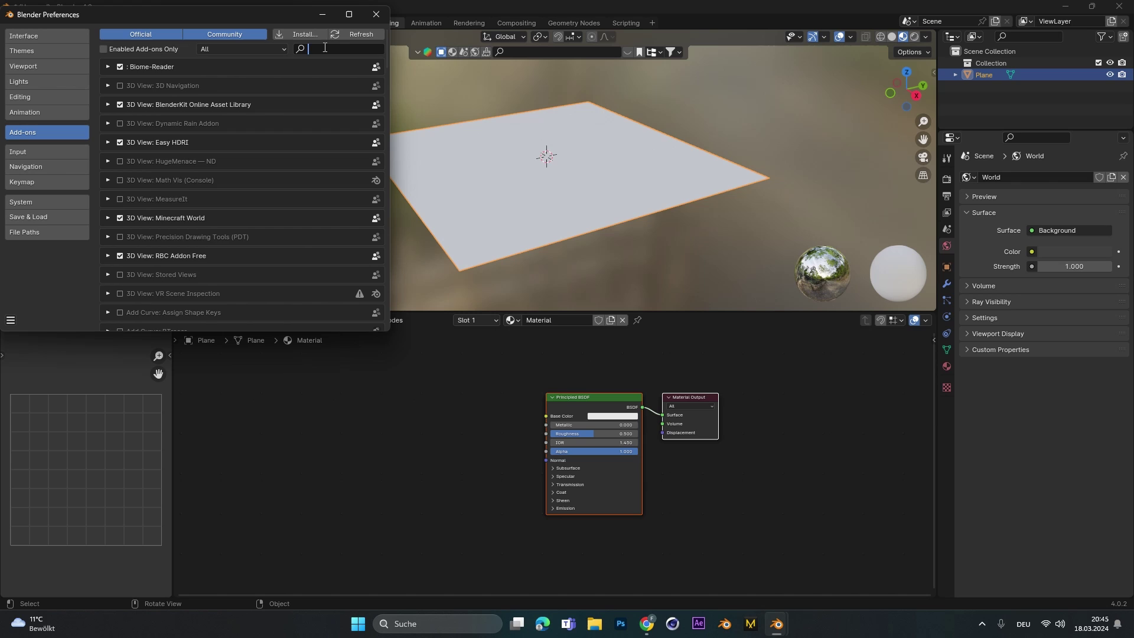
text(node)
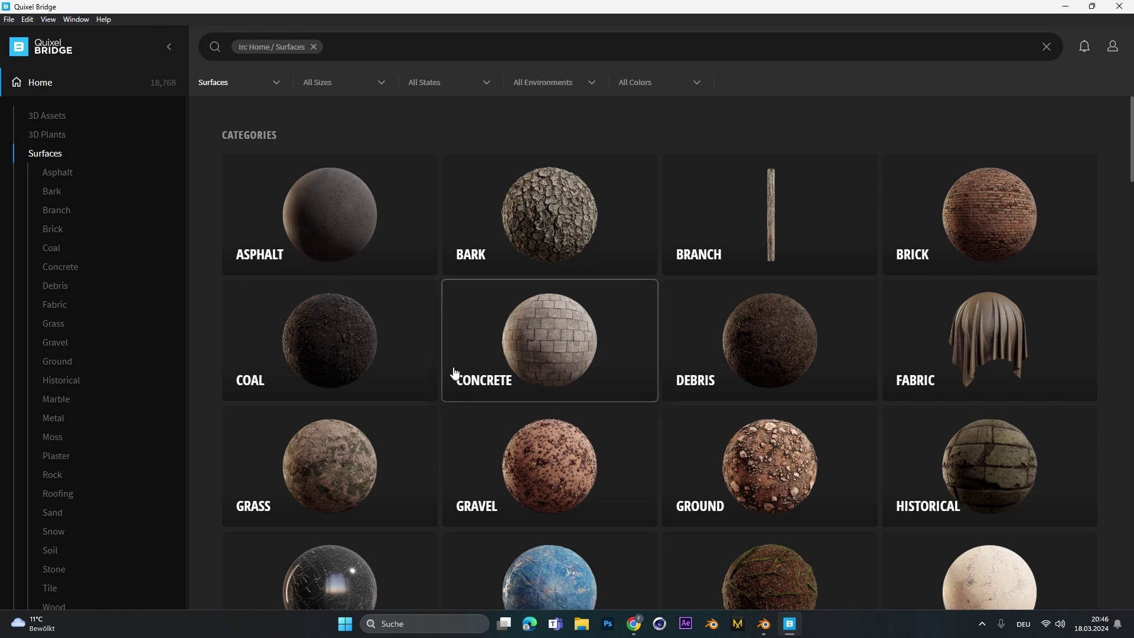
Step: Browse the surface materials in Quixel Bridge and the photogrammetry textures on ambientCG
scroll(676, 359, down, 10)
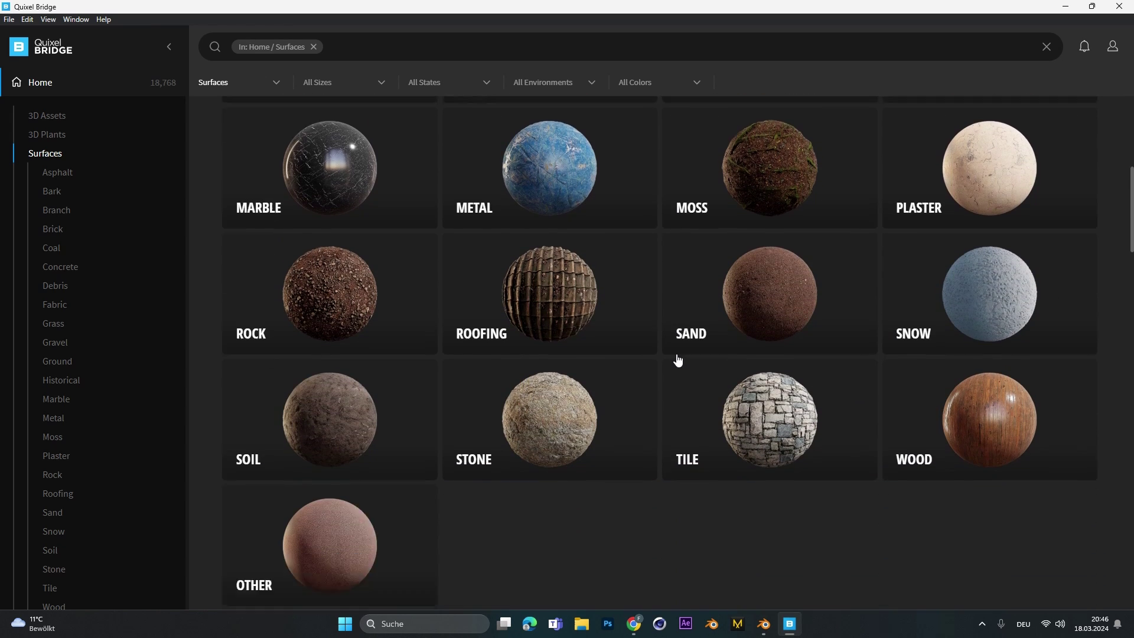
scroll(678, 361, down, 6)
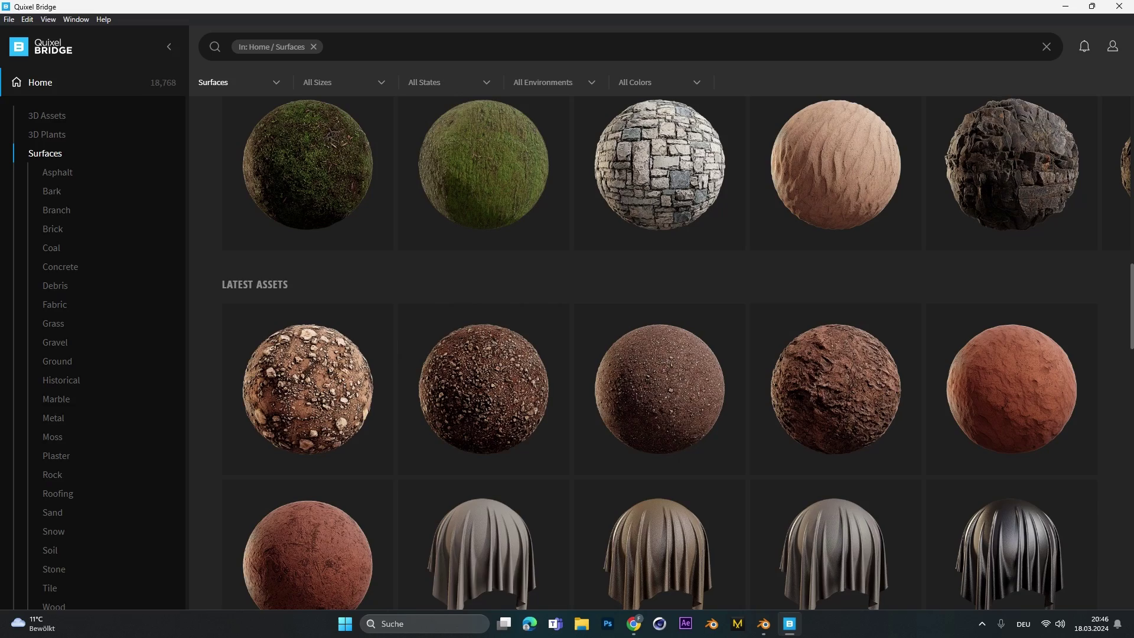
drag(1133, 8, 500, 4)
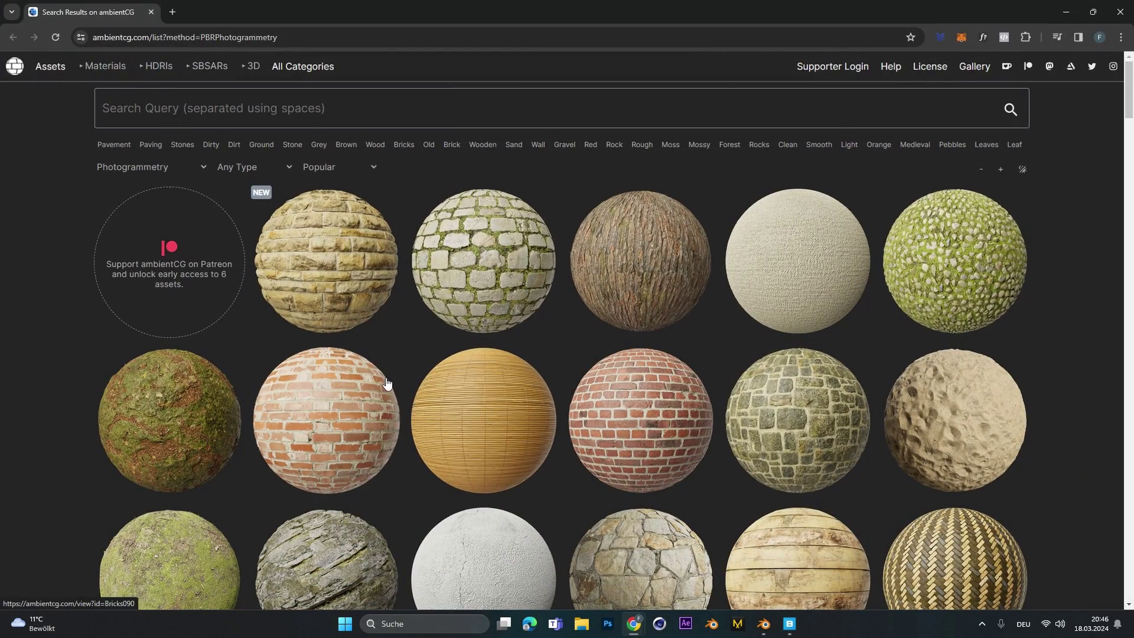
scroll(395, 376, down, 2)
scroll(395, 376, down, 7)
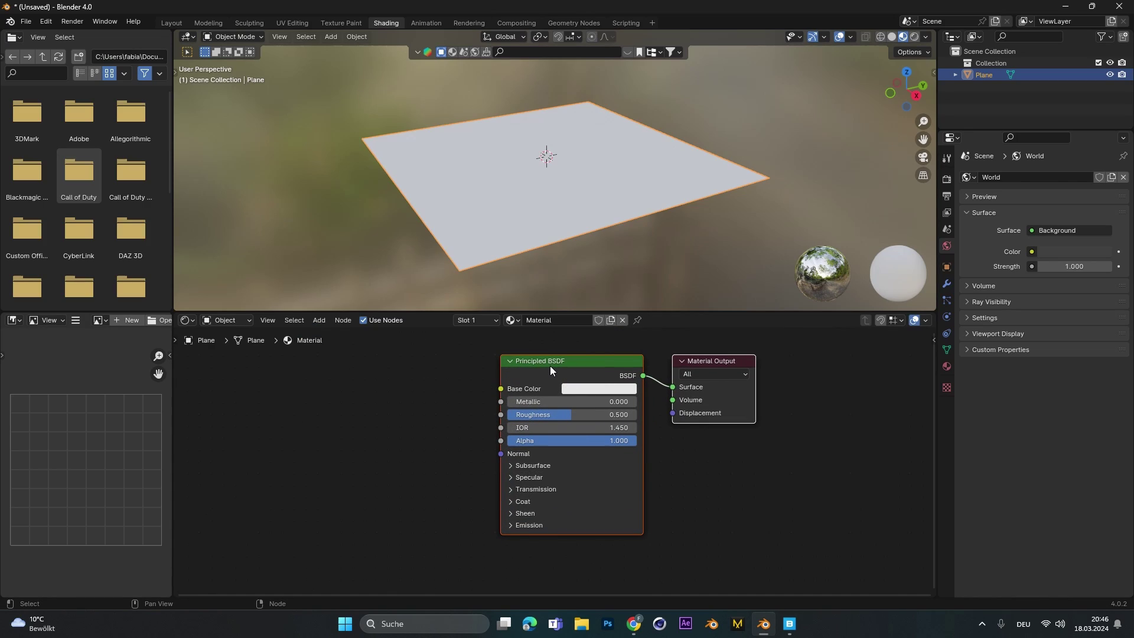
Step: Start Node Wrangler's Principled Texture Setup on the Principled BSDF and go to the ground_patchy_uknicjmmw folder
click(551, 366)
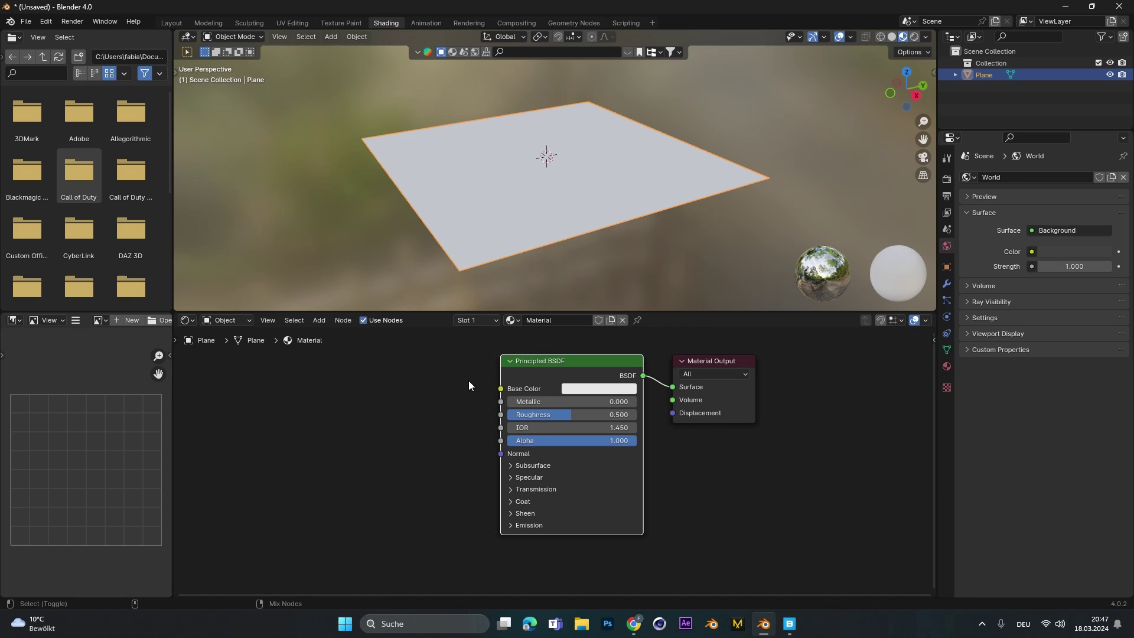
key(ctrl+shift+t)
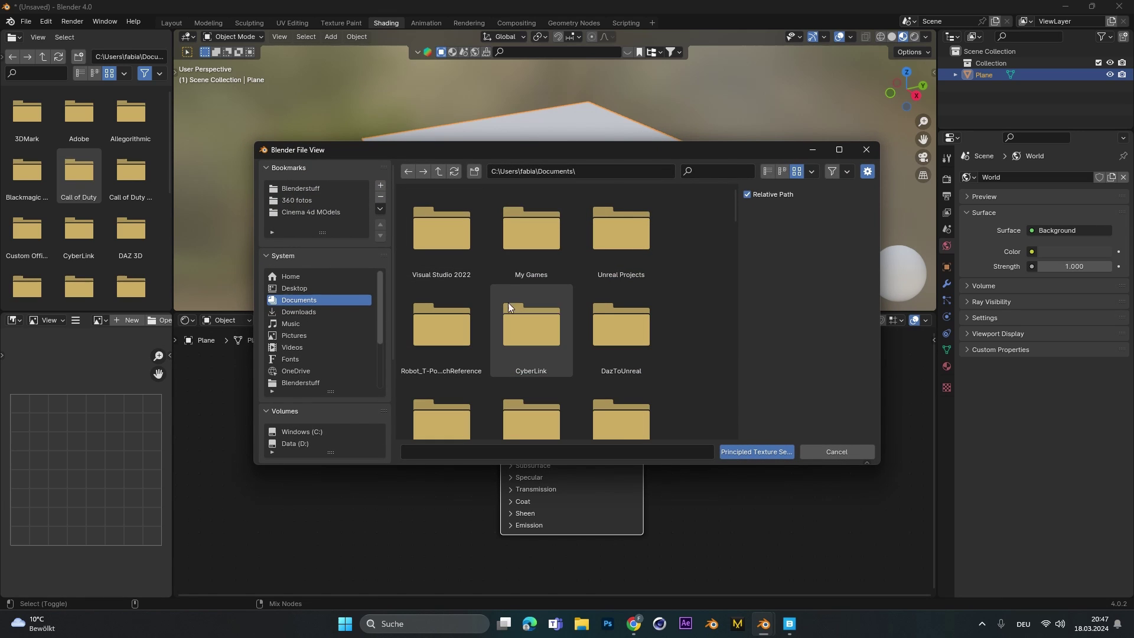
click(619, 175)
key(ctrl+v)
key(Return)
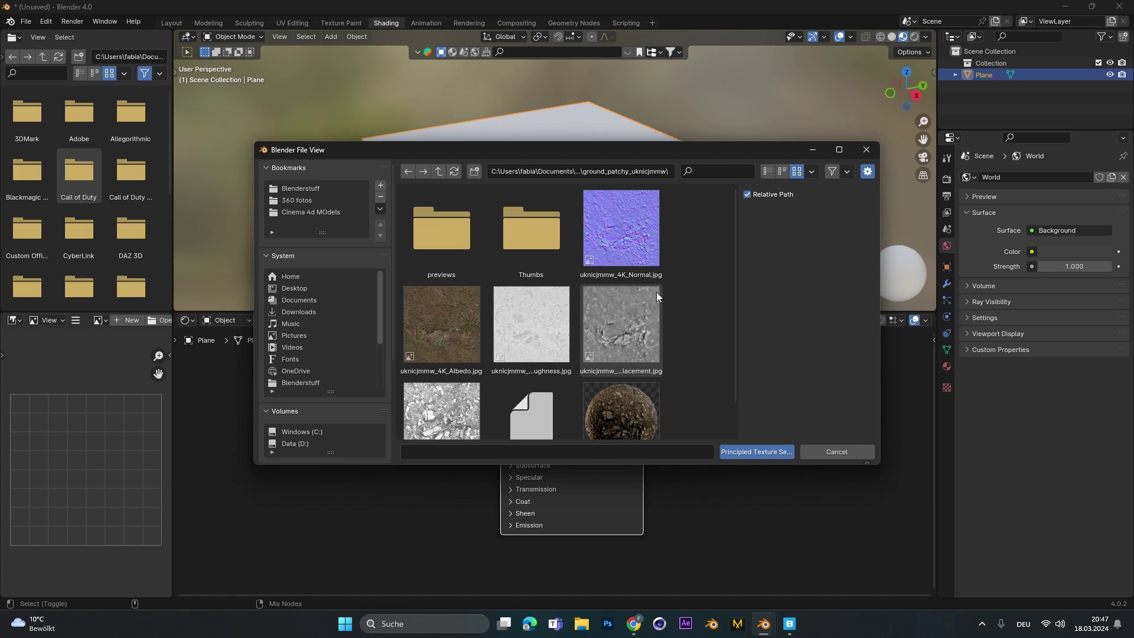
Step: Load the 4K Albedo, Roughness, Displacement and Normal maps into the plane's material
click(449, 317)
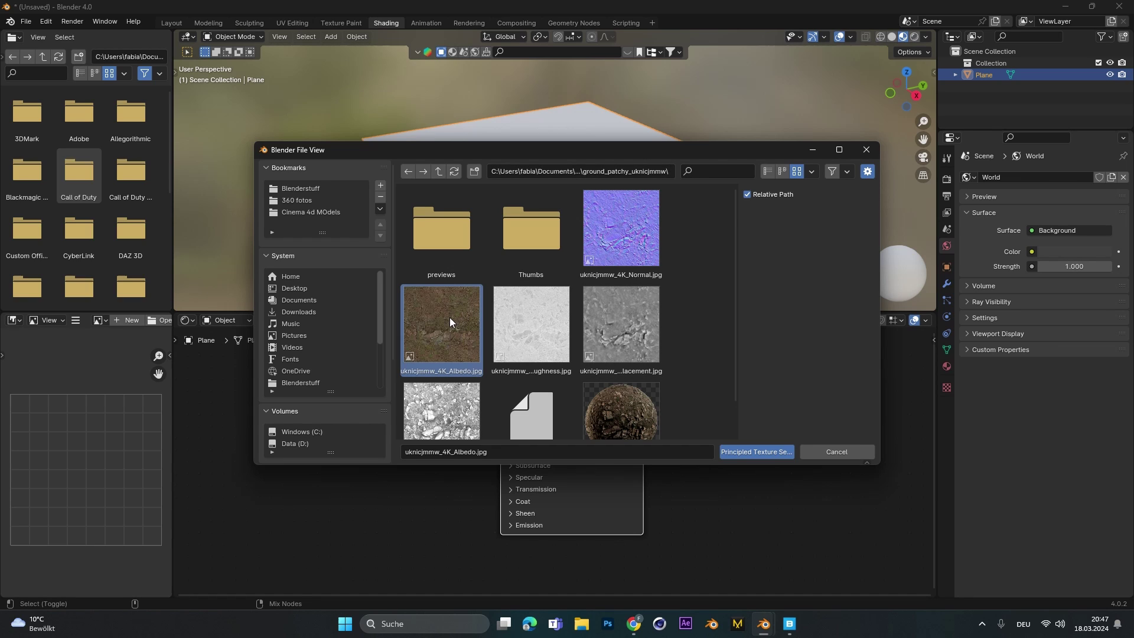
shift+click(533, 317)
shift+click(643, 323)
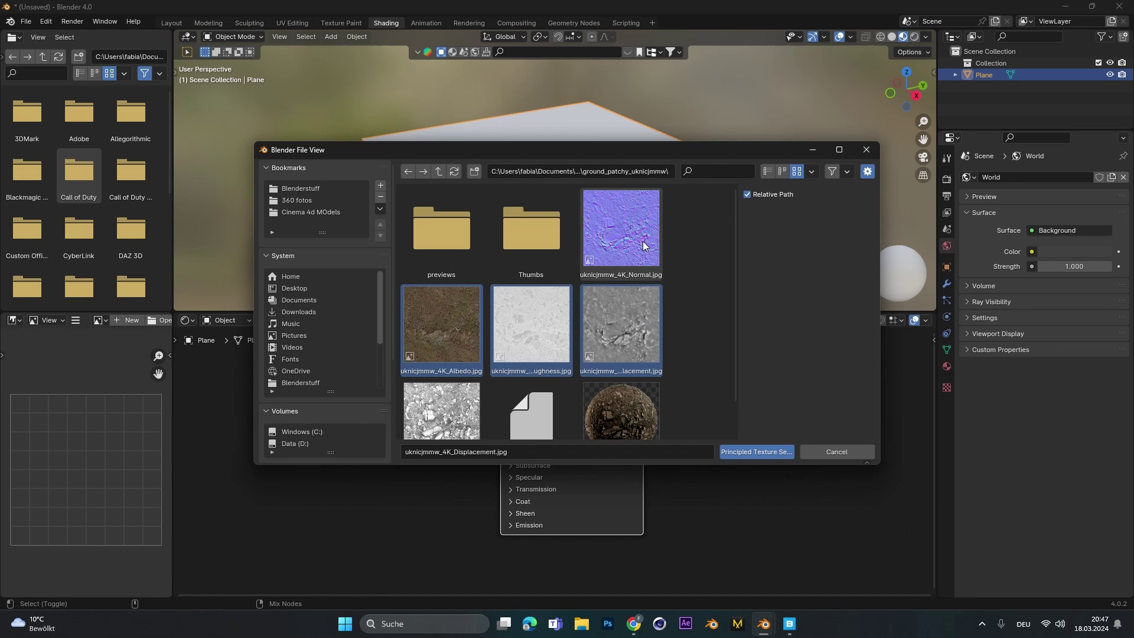
shift+click(648, 243)
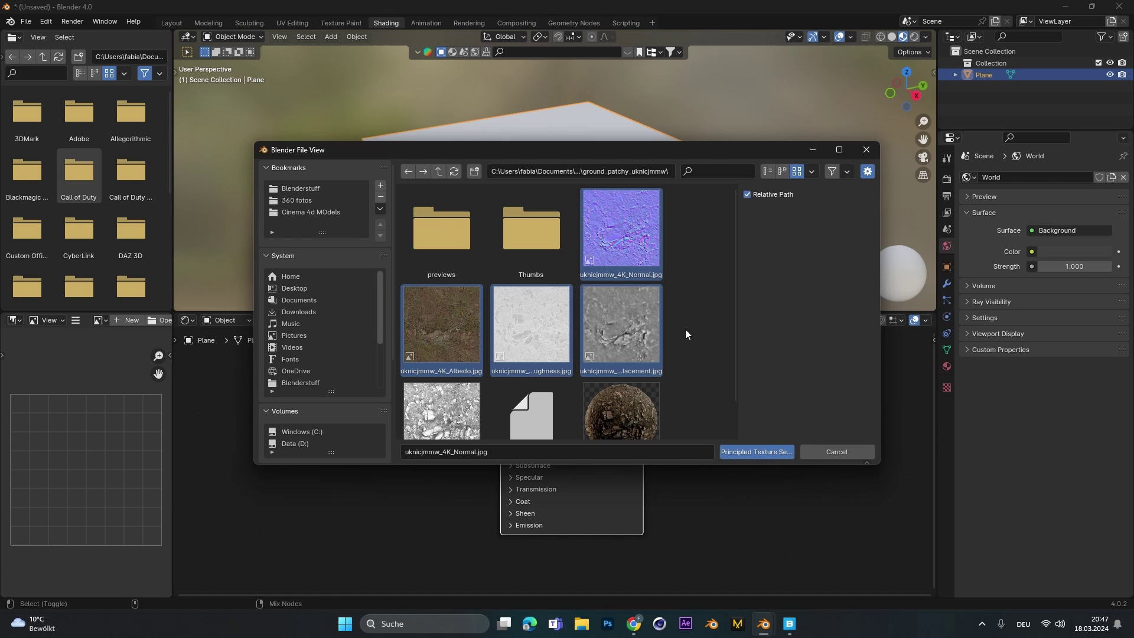
click(752, 453)
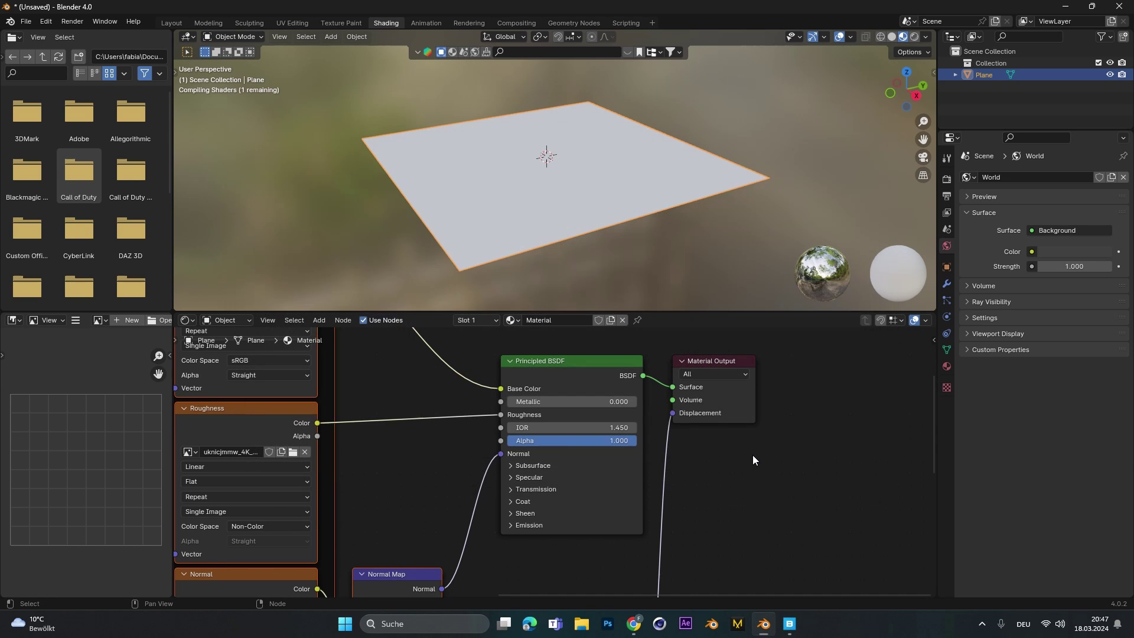
Step: Enlarge the 3D viewport and switch it to rendered shading
middle_drag(583, 533, 645, 505)
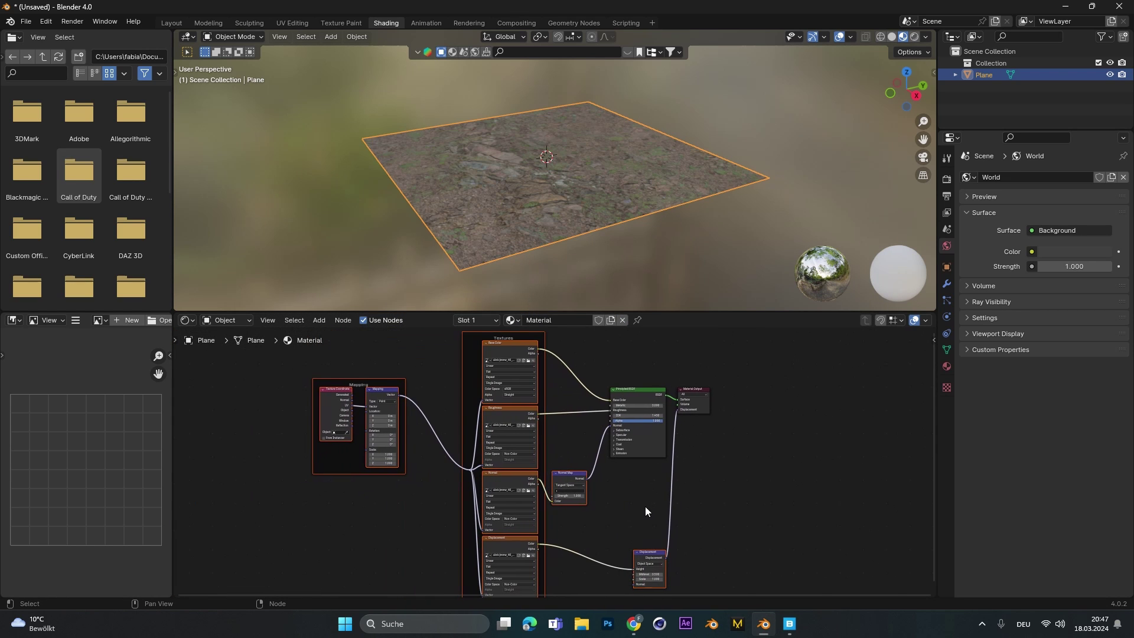
drag(609, 311, 609, 334)
scroll(756, 127, up, 1)
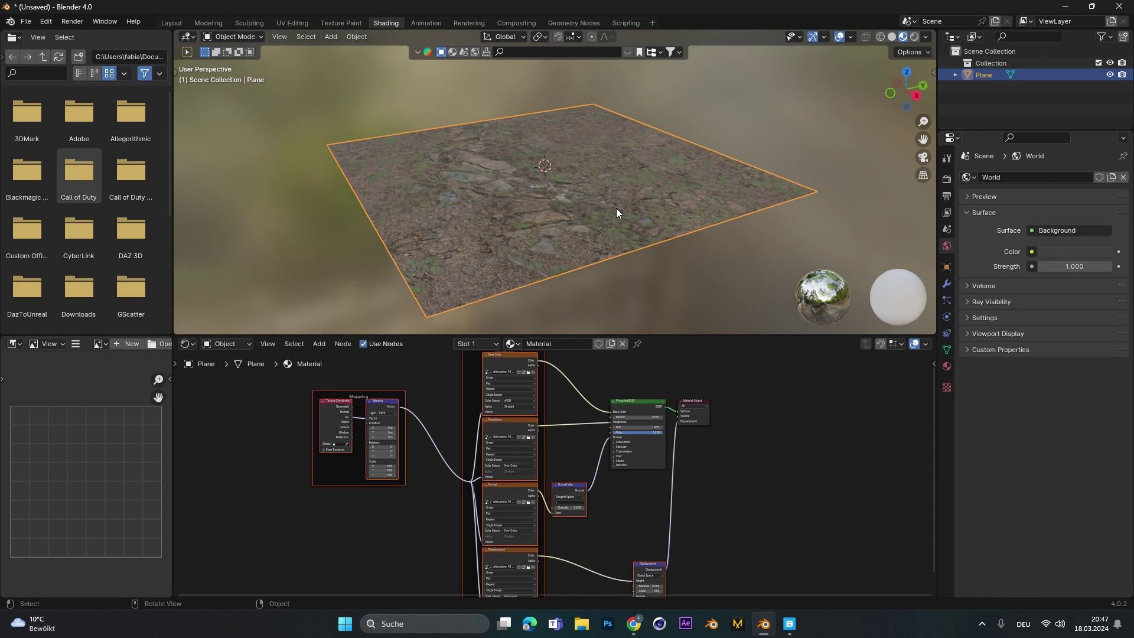
click(914, 36)
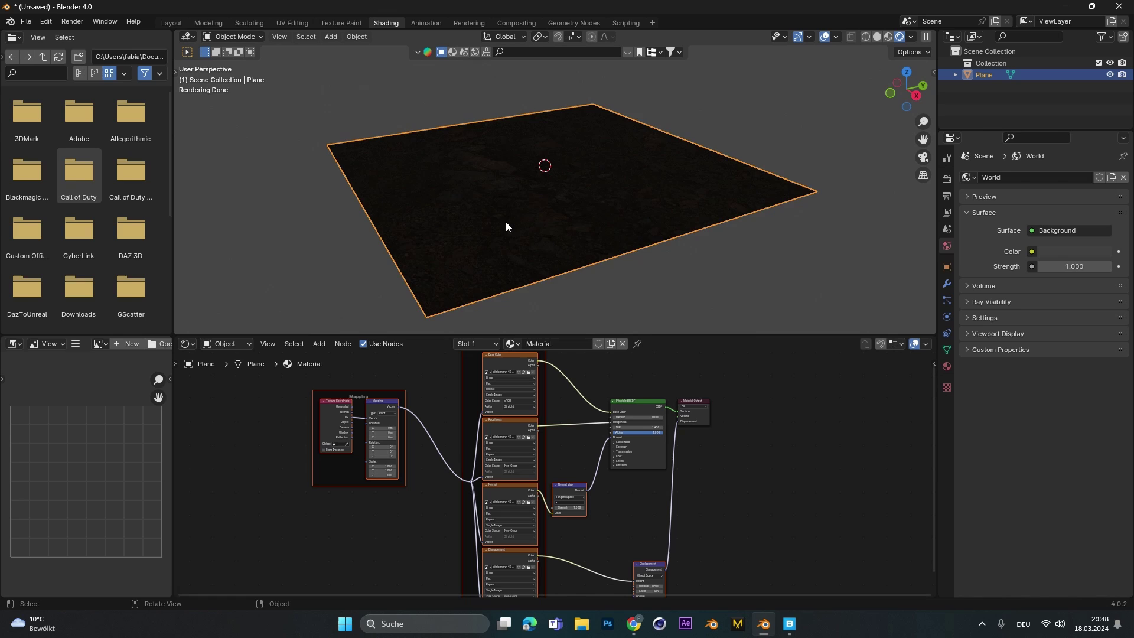
Step: Add a sun light above the plane and rotate it about the X and Y axes
mouse_move(506, 221)
middle_down()
mouse_move(547, 214)
mouse_move(508, 194)
mouse_move(573, 195)
mouse_move(515, 205)
middle_up()
key(shift+a)
mouse_move(515, 205)
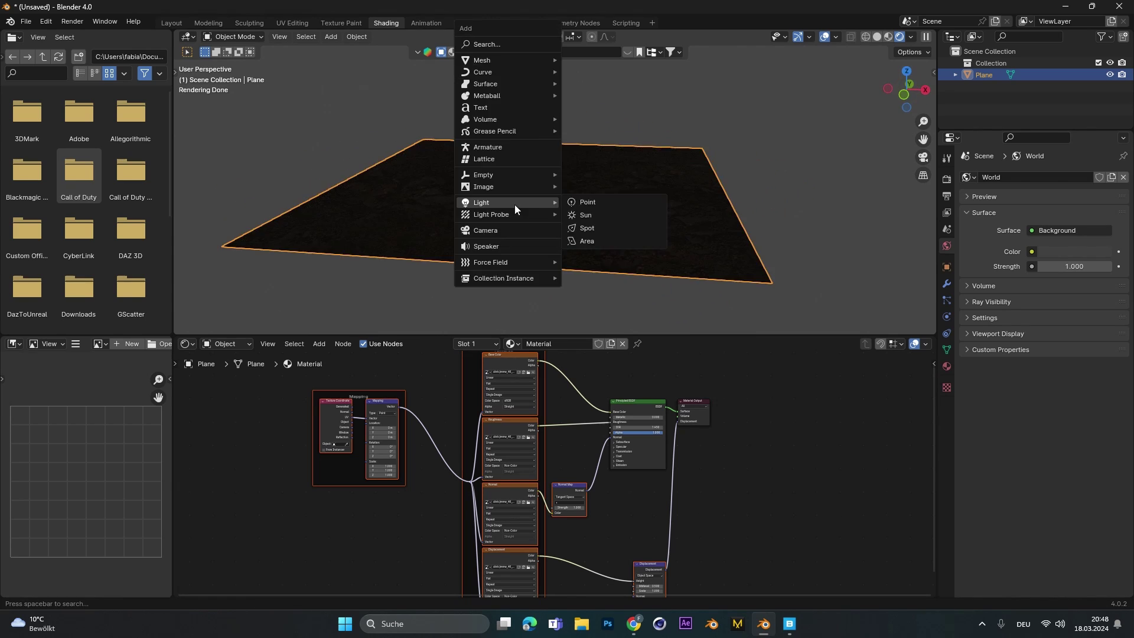
click(611, 215)
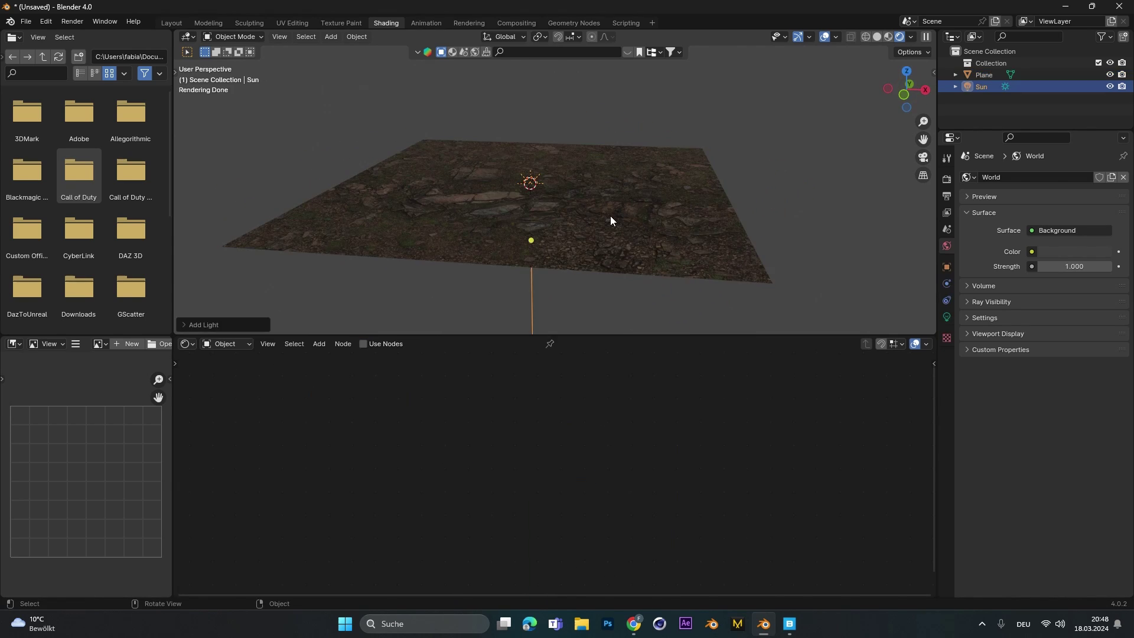
key(r)
key(x)
key(y)
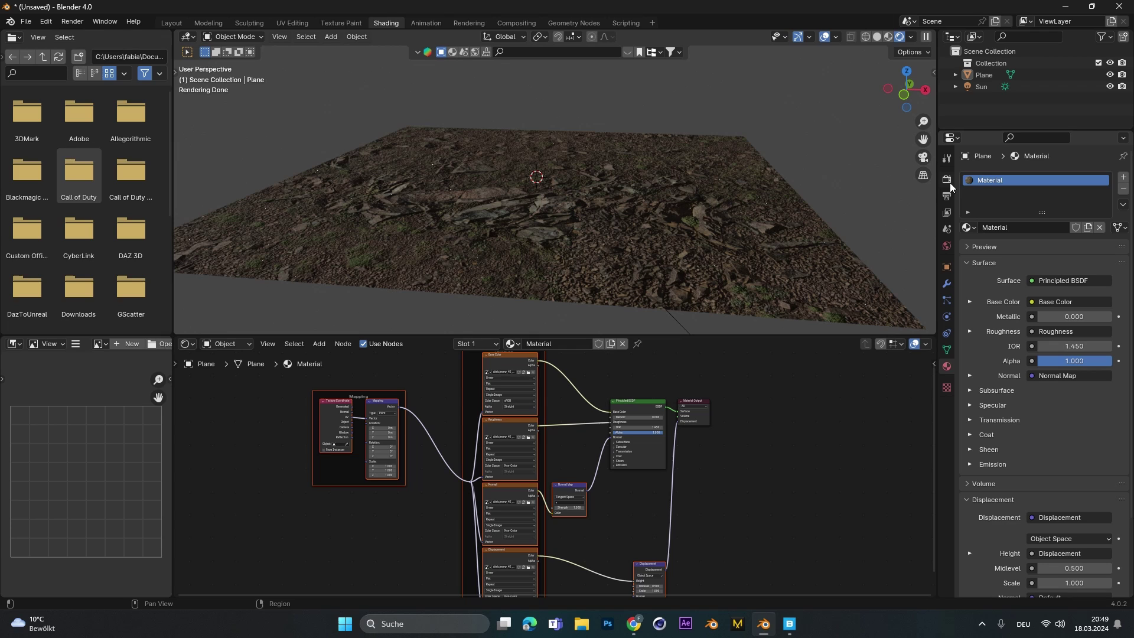
Step: Set the Cycles feature set to Experimental in the render settings
click(947, 178)
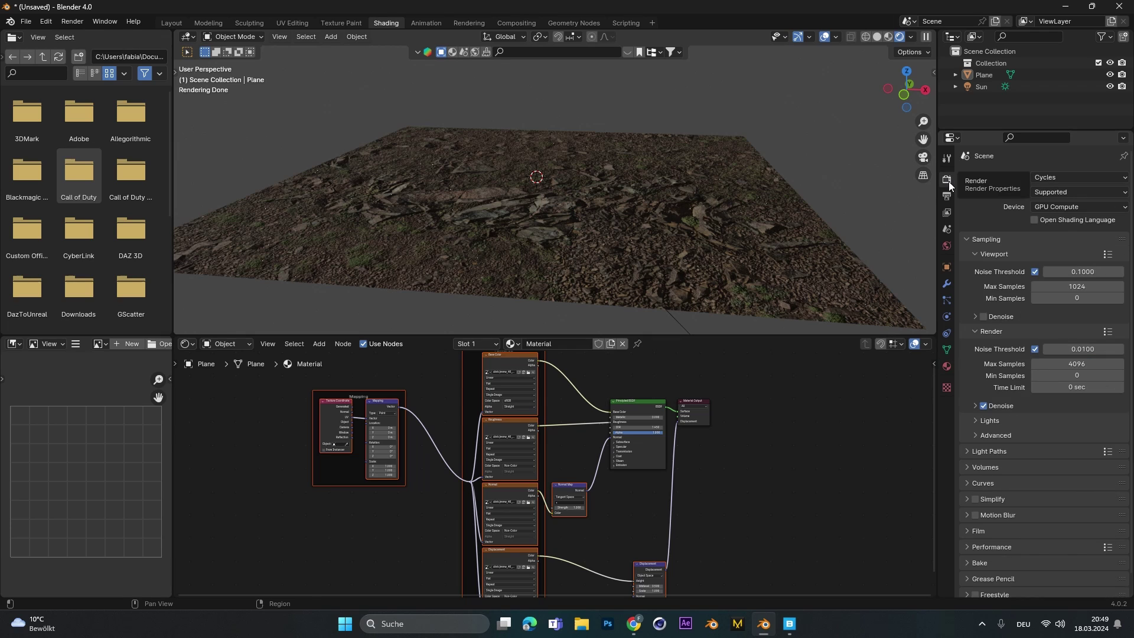
click(1064, 190)
click(1076, 219)
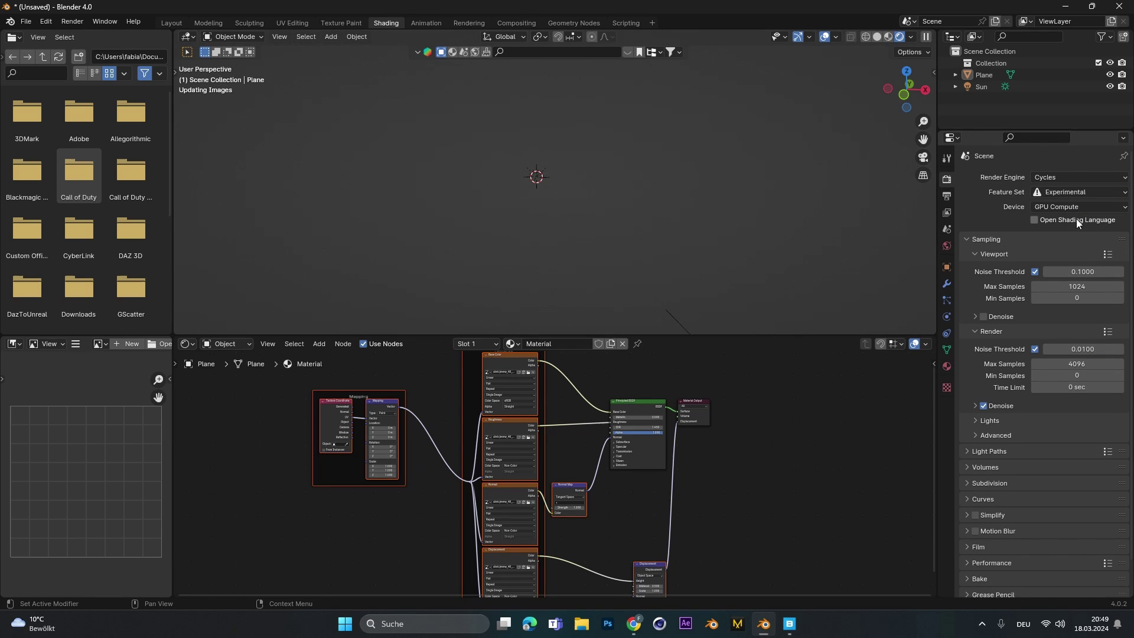
Step: Set the viewport dicing rate to 4 px in the render subdivision settings
scroll(1036, 410, down, 2)
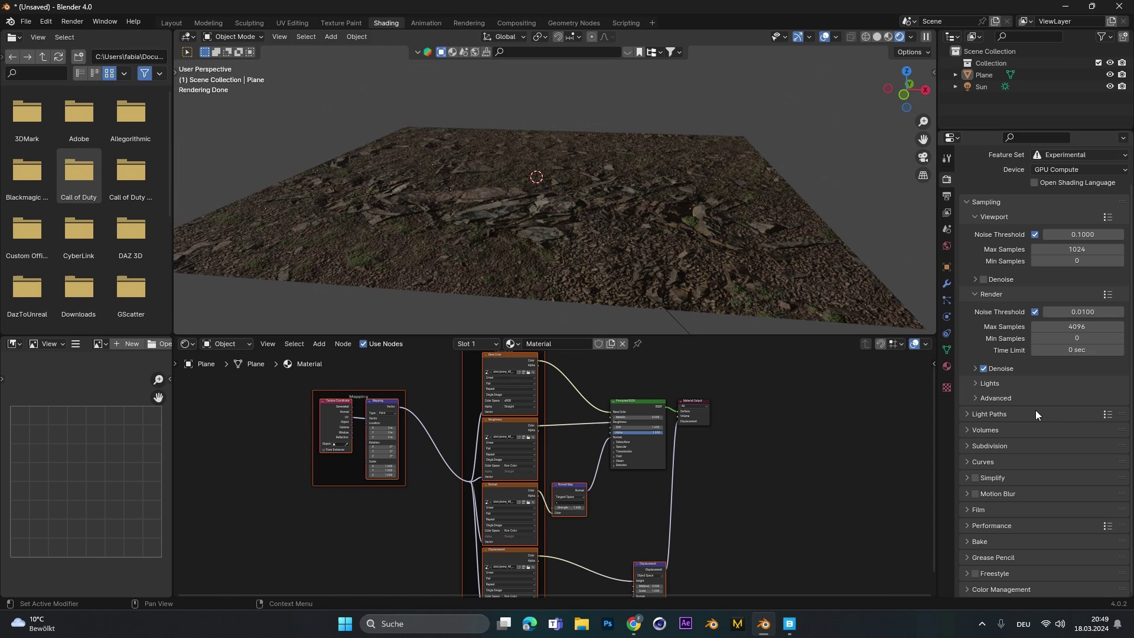
click(1009, 447)
scroll(1010, 448, down, 4)
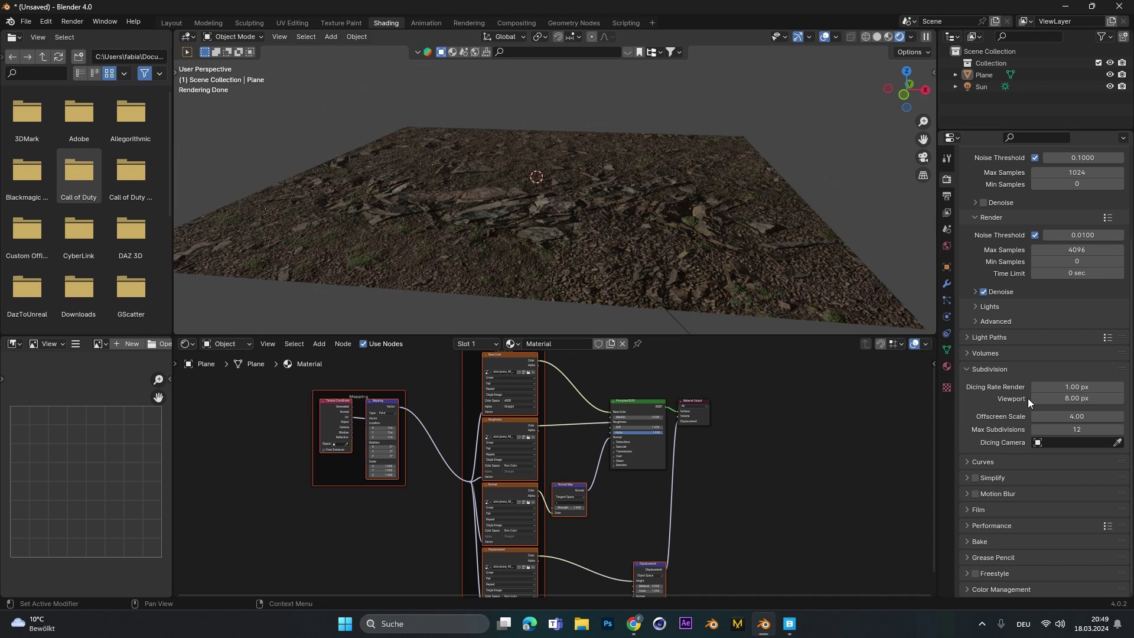
click(1081, 399)
text(4)
key(Return)
Step: Set the subdivision Offscreen Scale to 10 and Max Subdivisions to 16
click(1090, 415)
text(10)
key(Return)
click(1077, 430)
text(14)
key(Return)
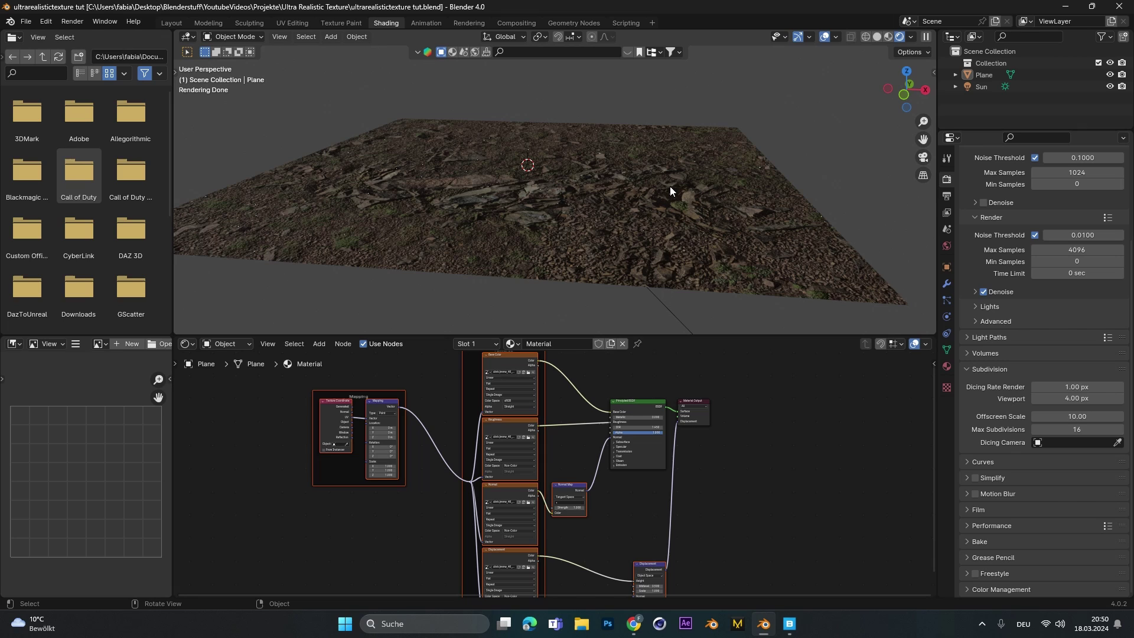
Step: Add a Subdivision Surface modifier to the plane, using the Simple type with Adaptive Subdivision enabled
click(669, 186)
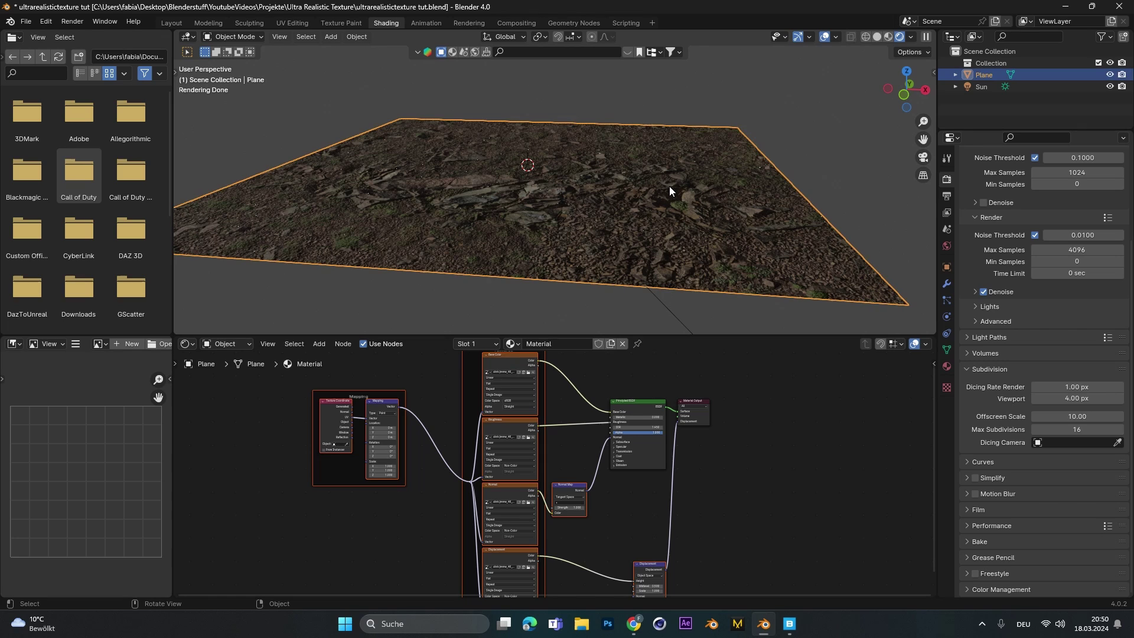
click(946, 283)
click(1003, 179)
click(1003, 180)
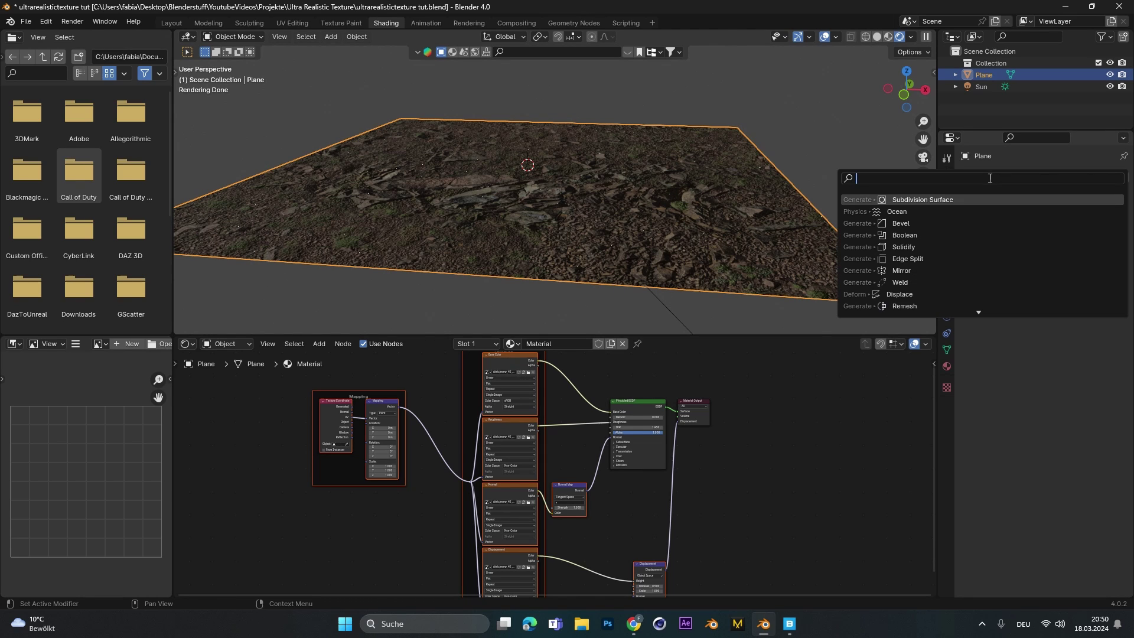
click(926, 200)
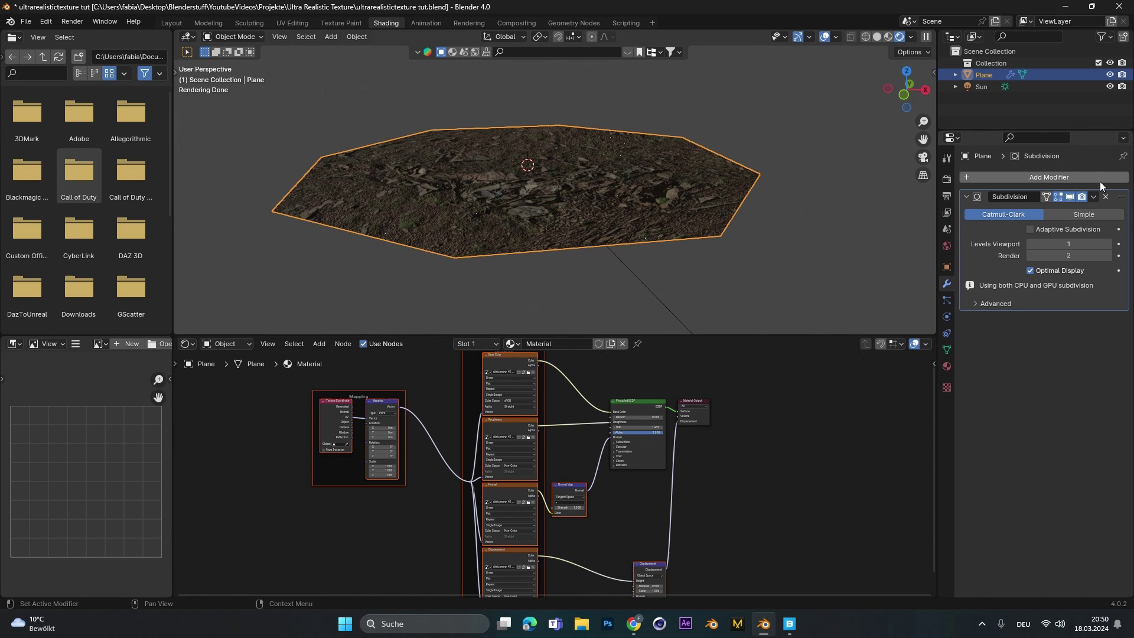
click(1101, 216)
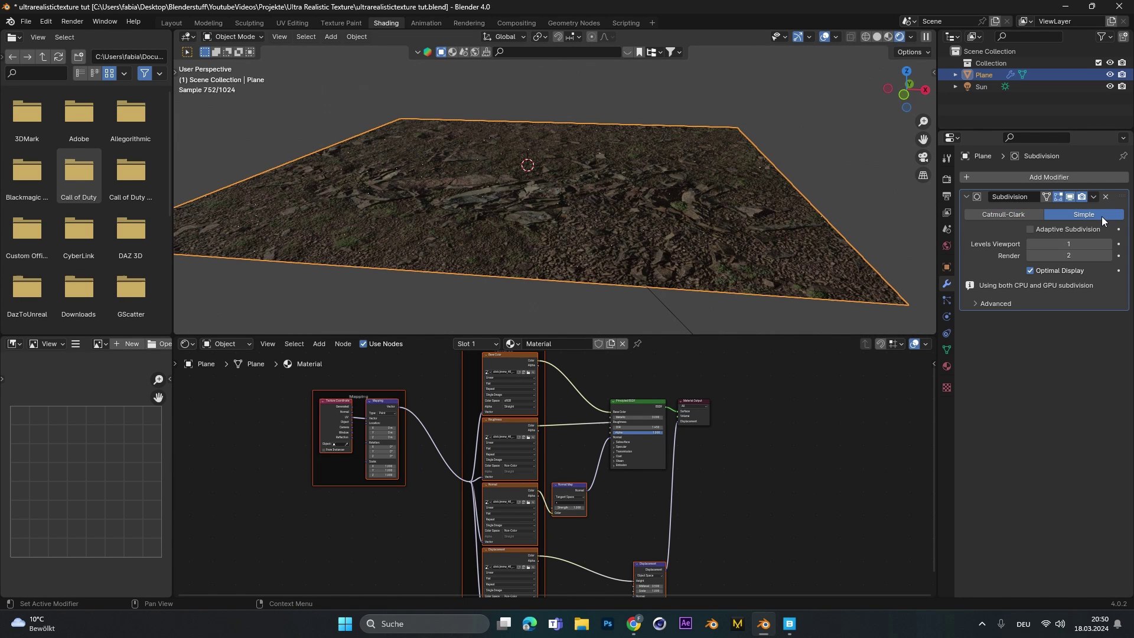
click(1034, 229)
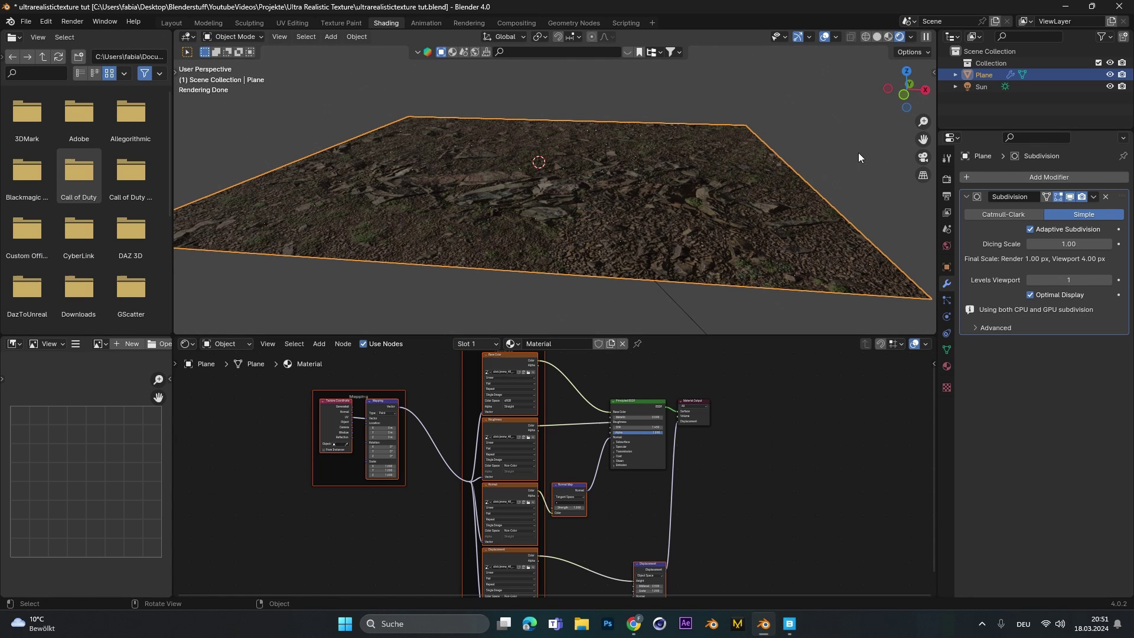
Step: Set the ground material's surface displacement method to Displacement and Bump
click(947, 366)
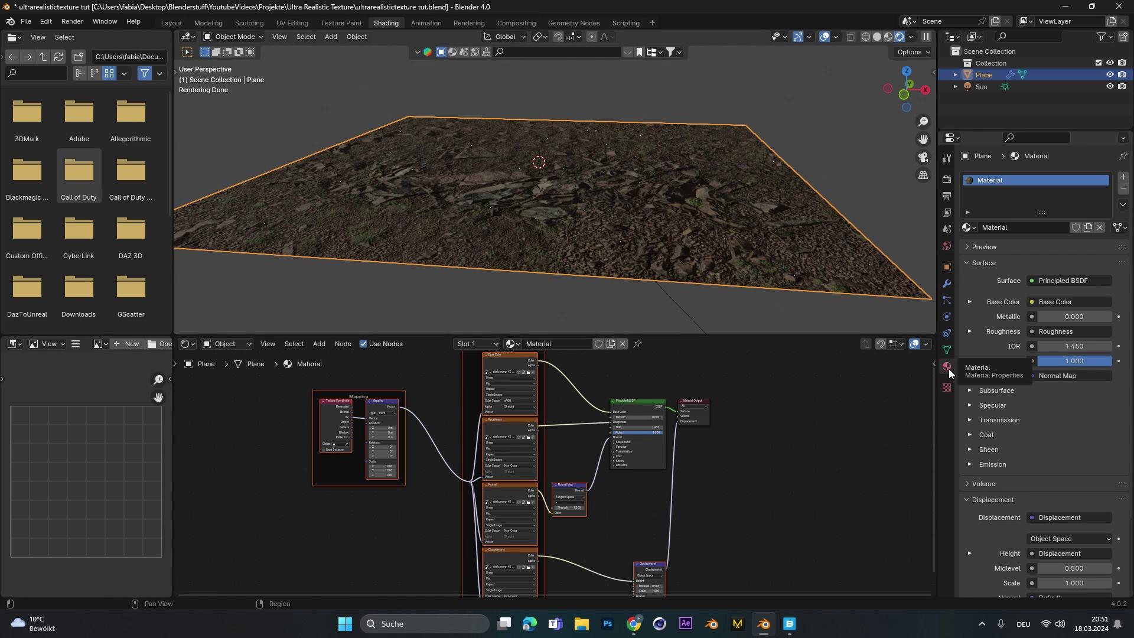
scroll(1005, 406, down, 3)
scroll(1005, 432, up, 1)
click(1000, 549)
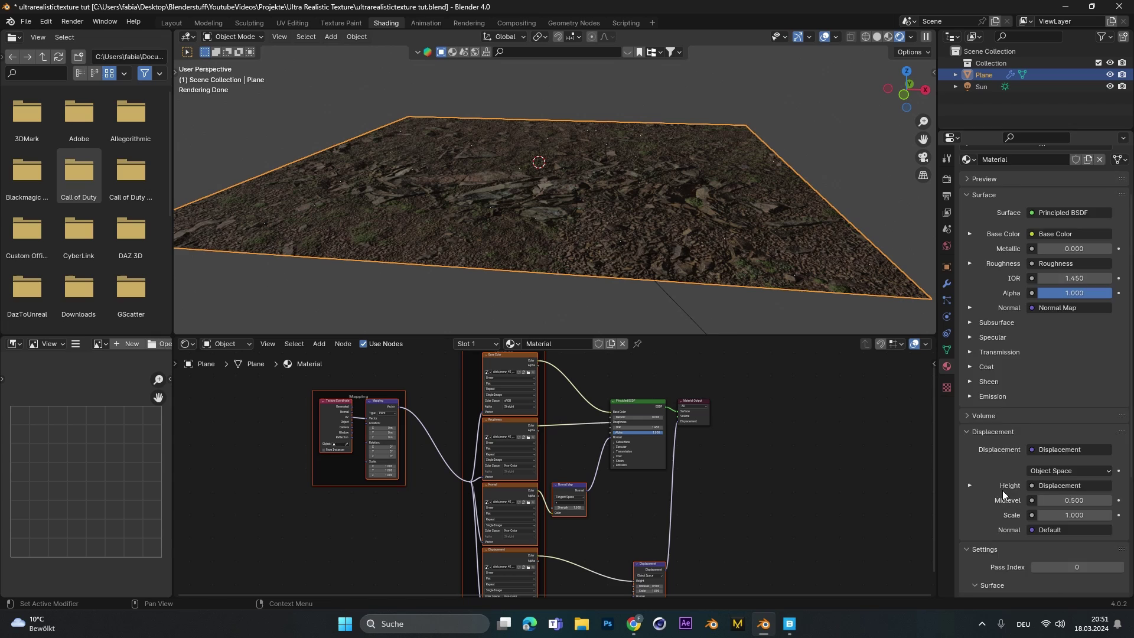
scroll(1001, 490, down, 5)
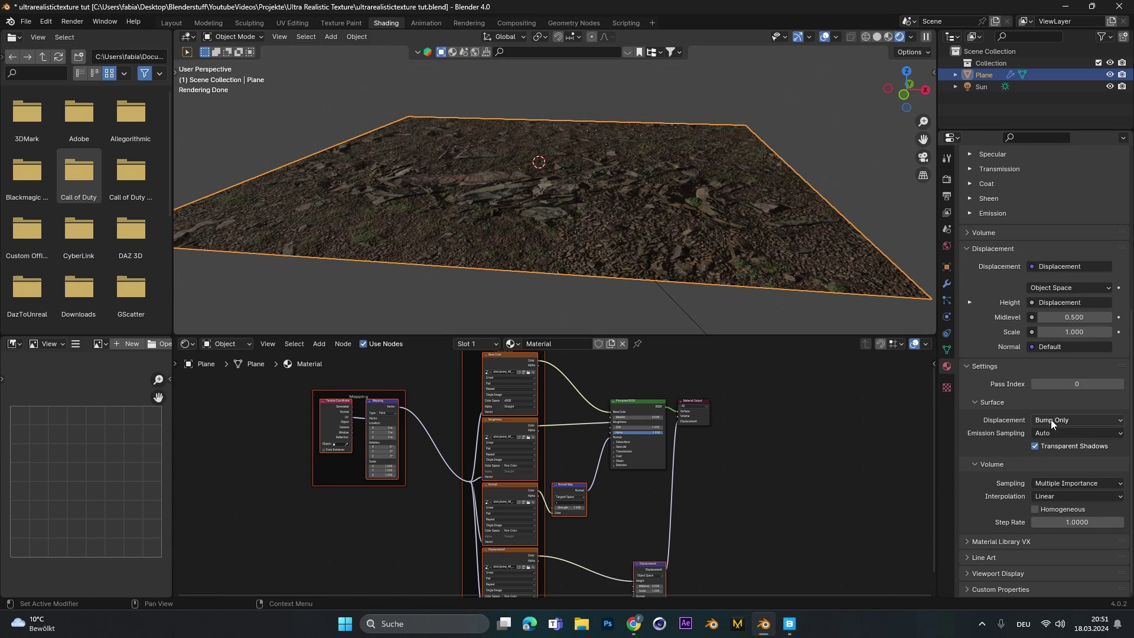
click(1078, 419)
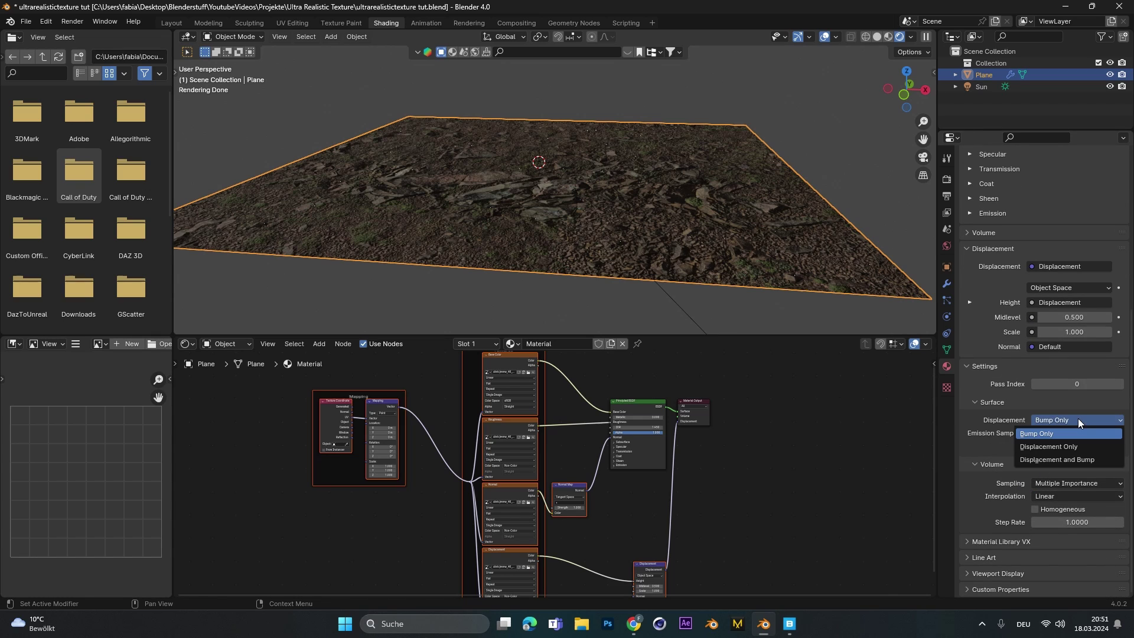
click(1089, 460)
middle_drag(519, 200, 489, 238)
shift+middle_drag(681, 197, 650, 204)
scroll(641, 228, down, 1)
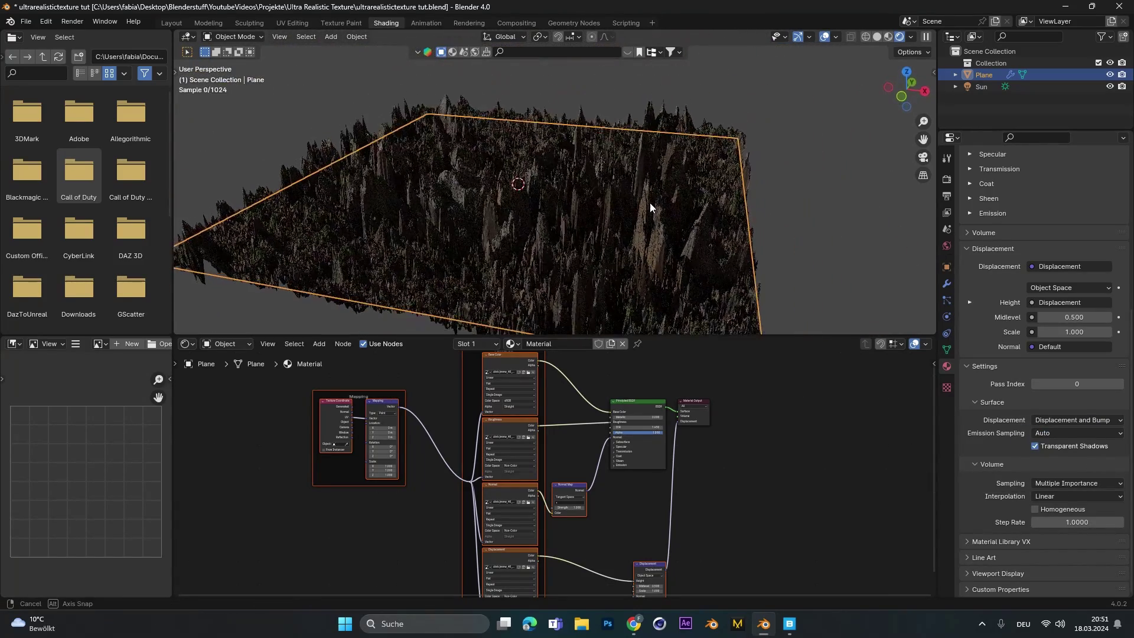
Step: Set the Displacement node's Scale to 0.1 in the ground material's node tree
scroll(741, 518, up, 2)
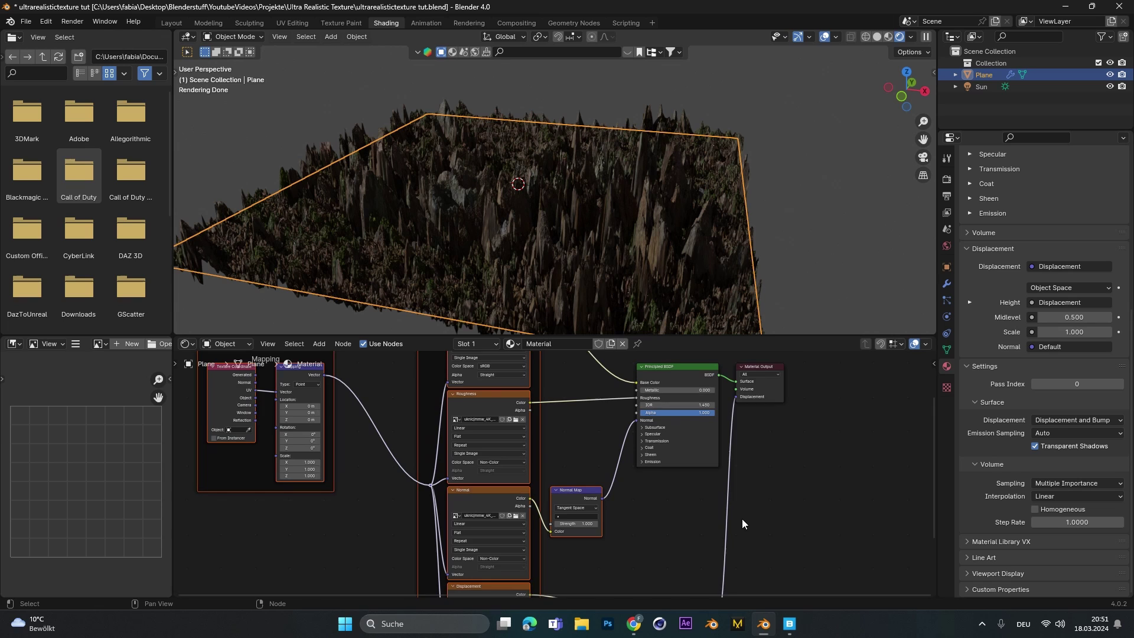
middle_drag(741, 518, 616, 403)
scroll(625, 437, up, 6)
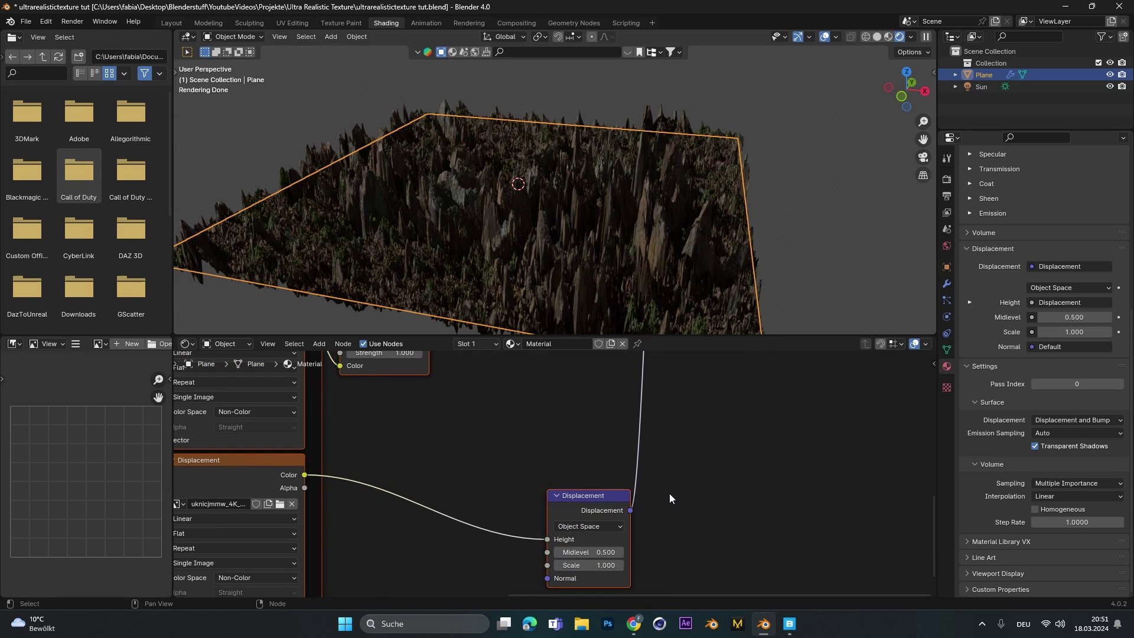
middle_drag(669, 493, 689, 434)
drag(618, 435, 587, 391)
middle_drag(659, 430, 719, 474)
double_click(632, 502)
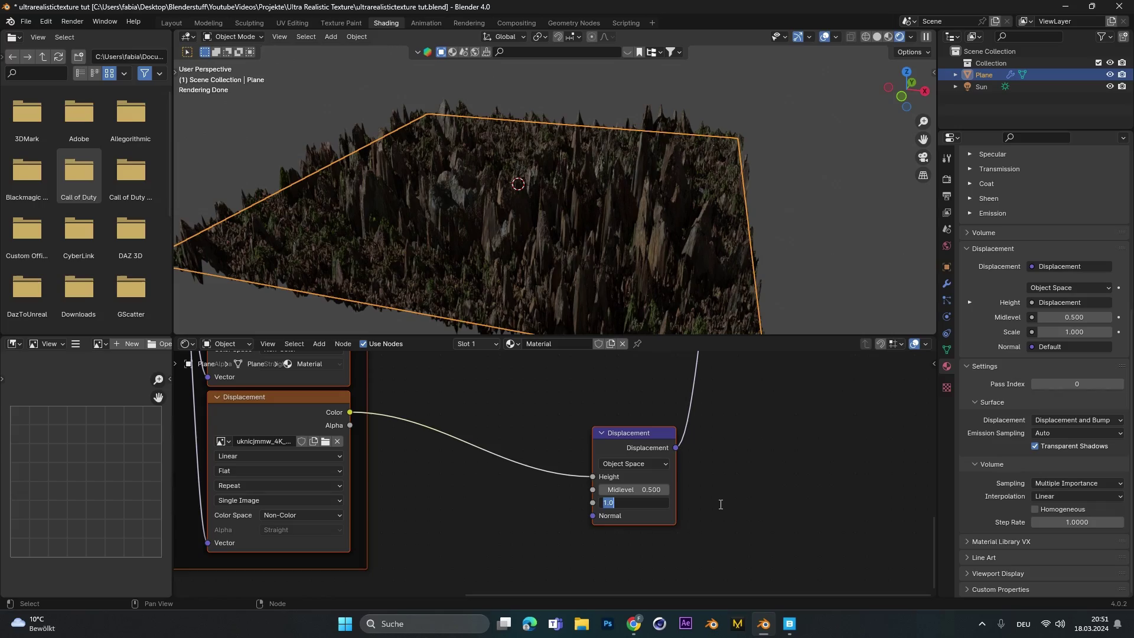
text(0.1)
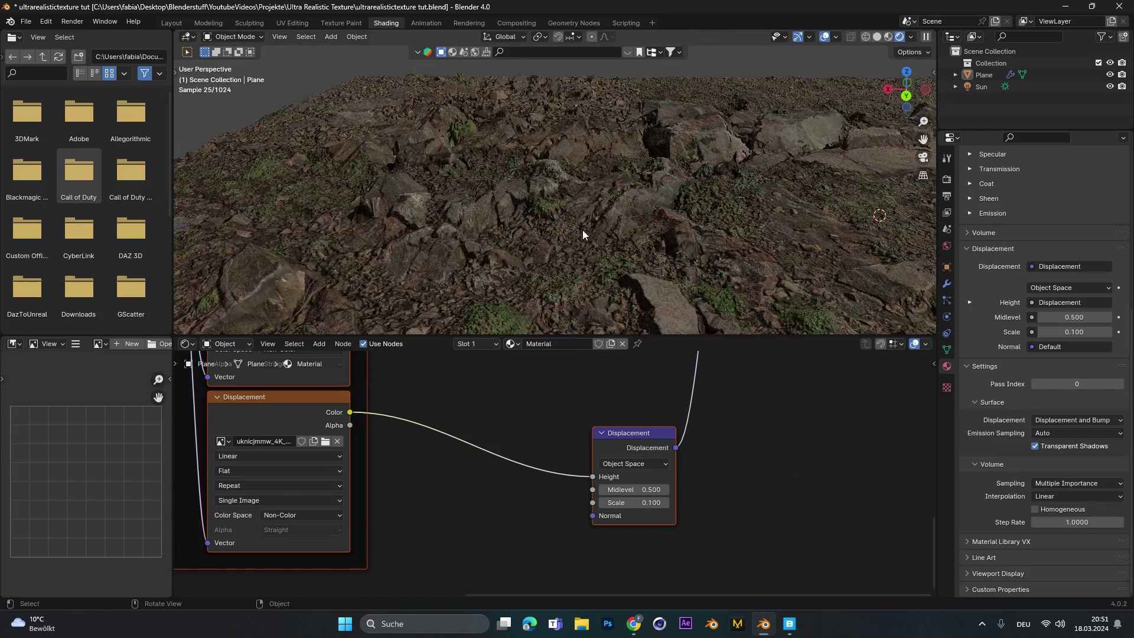
middle_drag(583, 231, 633, 222)
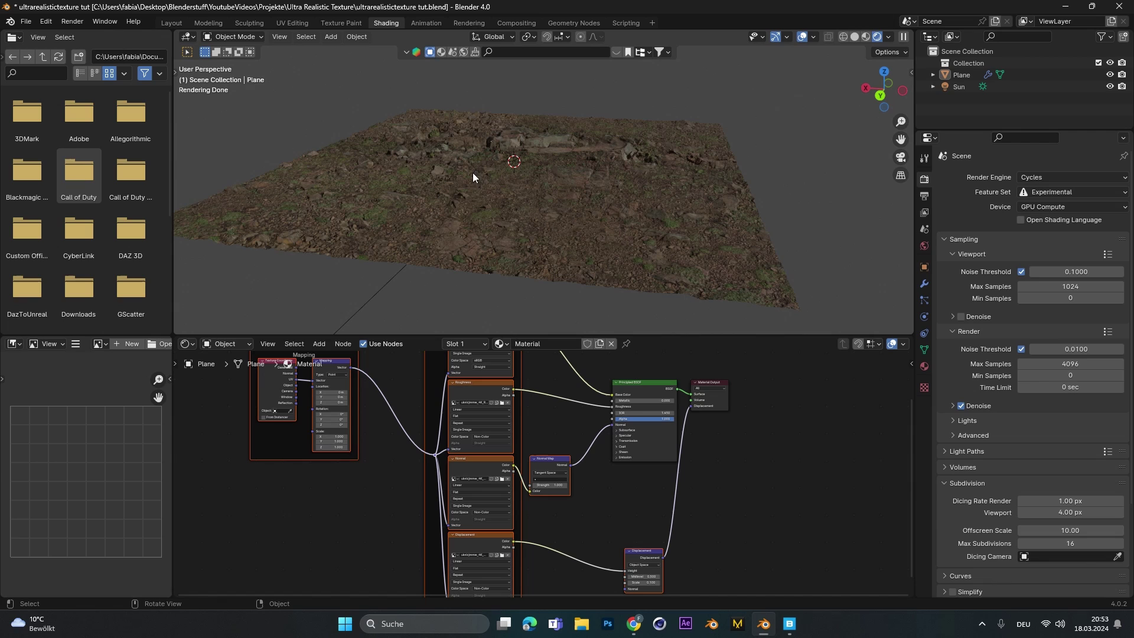
Step: Add a second plane and move it along the Z axis so it cuts through the displaced ground
key(shift+a)
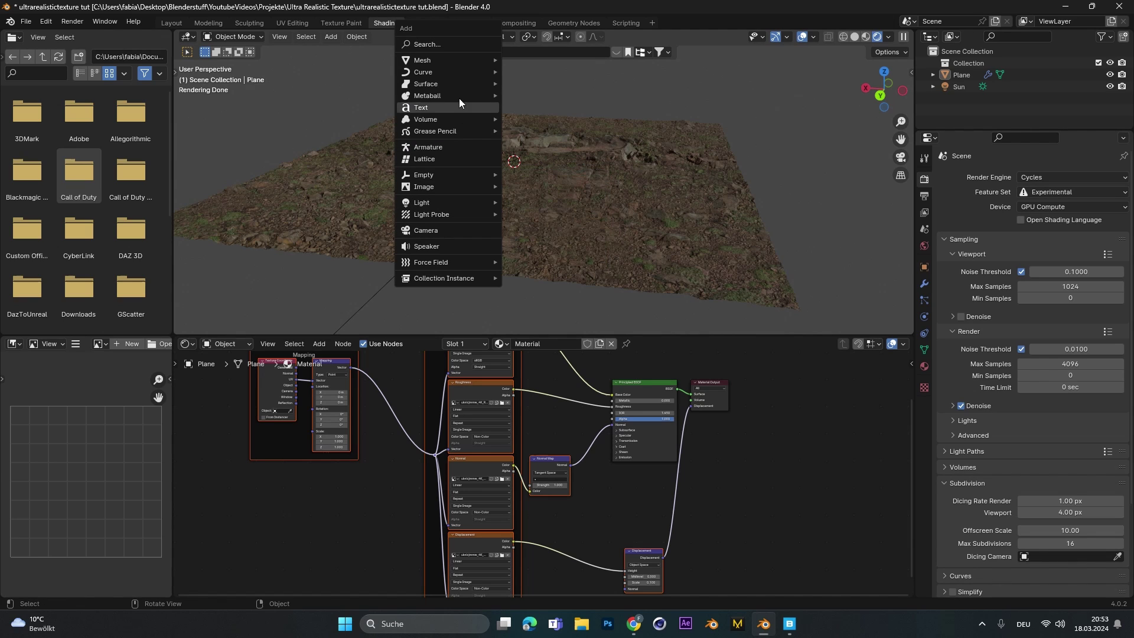
mouse_move(455, 62)
click(516, 63)
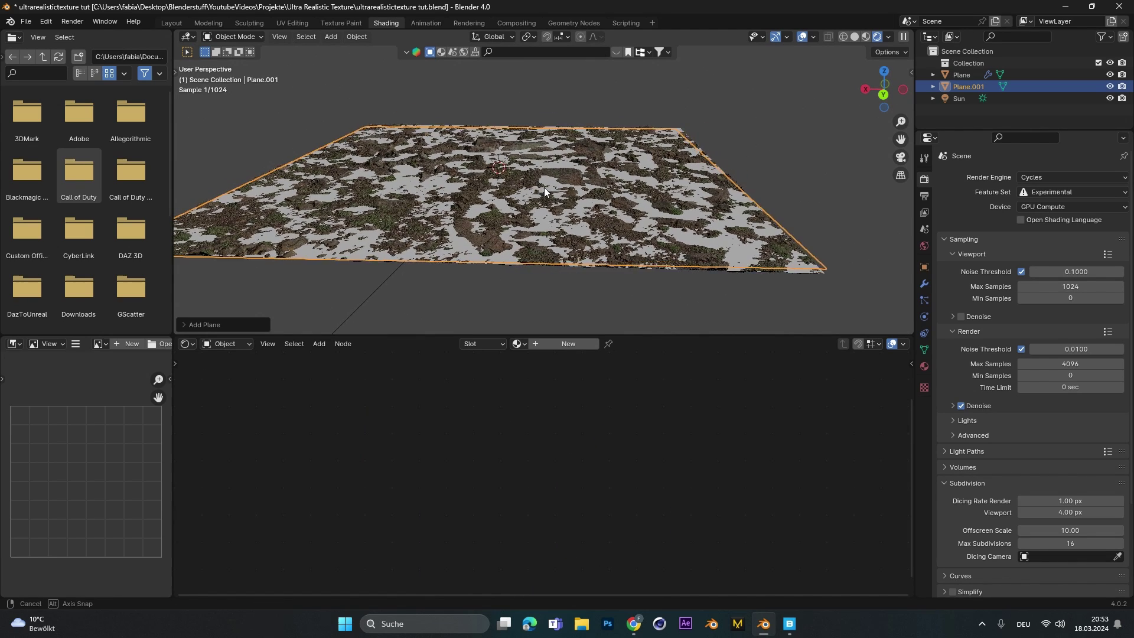
key(g)
key(z)
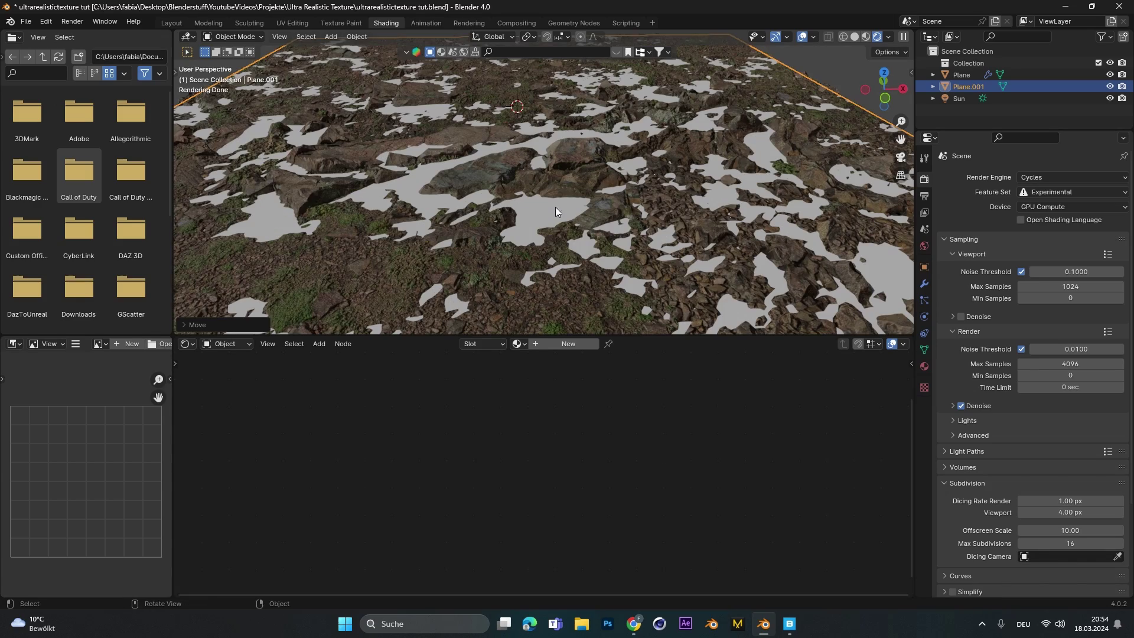
middle_drag(538, 204, 586, 196)
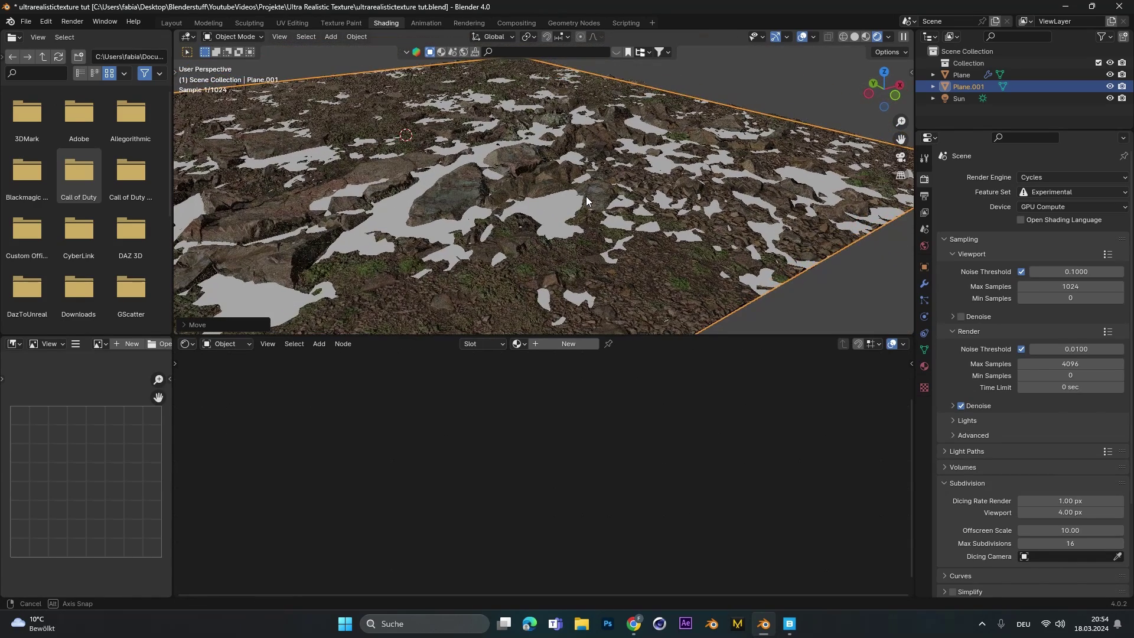
Step: Search the asset library's materials for "water"
shift+middle_drag(472, 203, 512, 179)
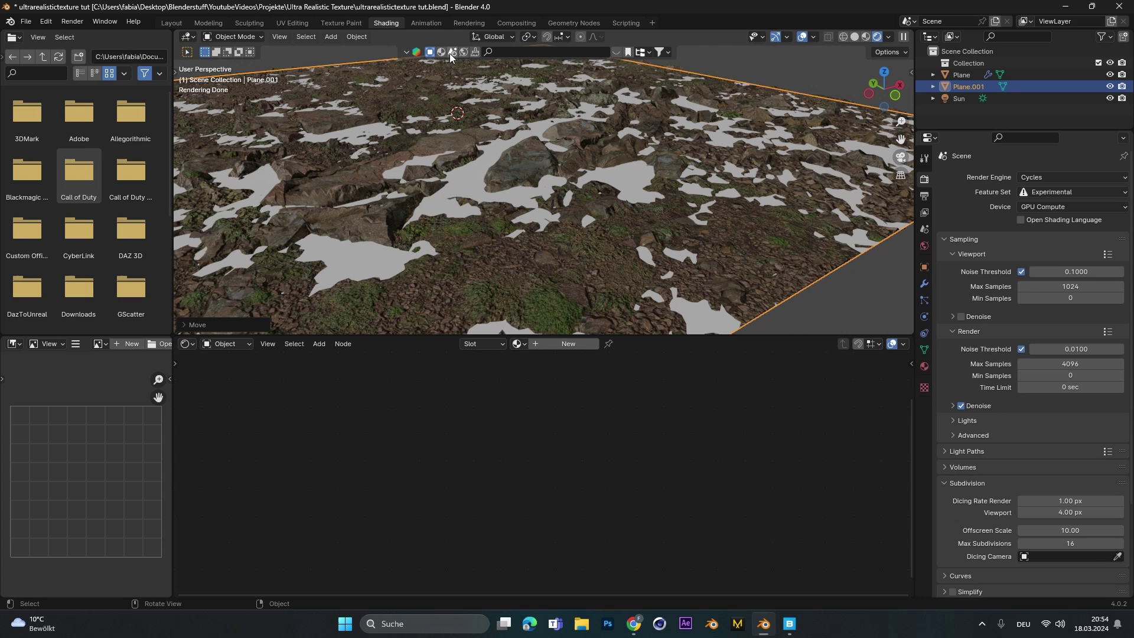
click(521, 52)
text(water)
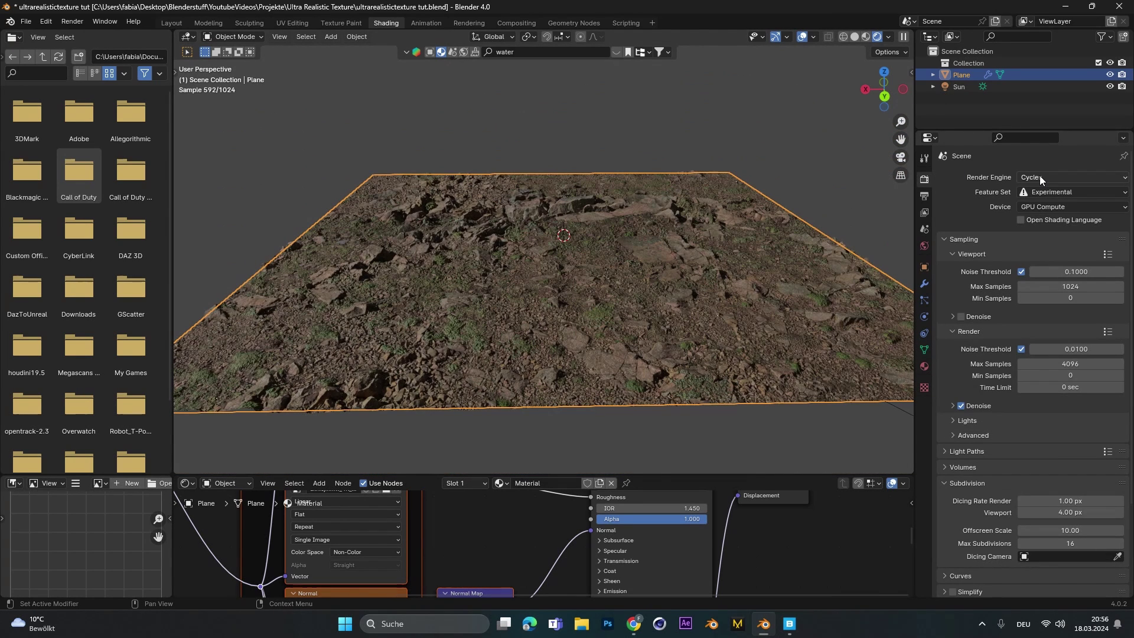
Step: Switch the render engine to EEVEE and delete the Displacement node from the ground material
click(1039, 177)
click(1040, 189)
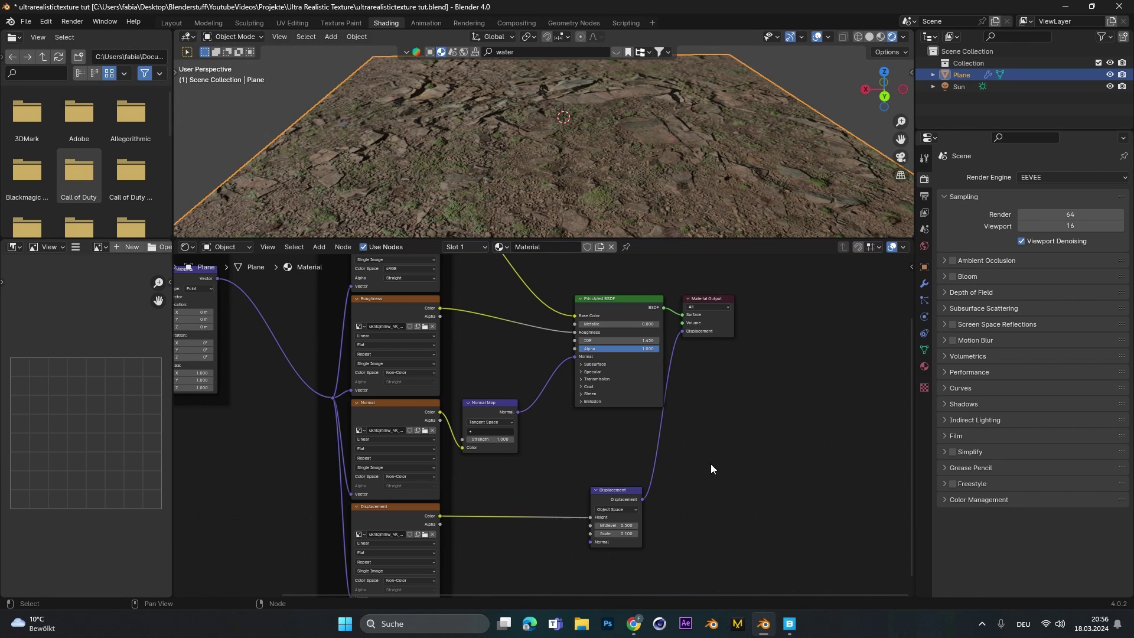
click(621, 494)
key(Delete)
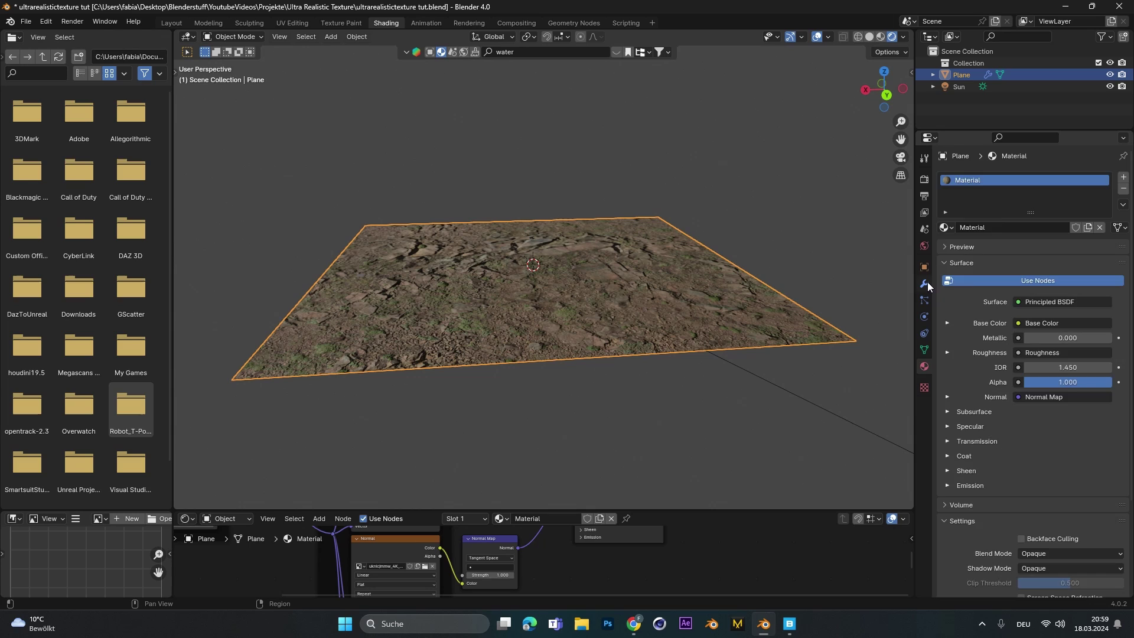
Step: Add a Displace modifier to the plane with a new texture and its coordinates set to UV
click(924, 284)
click(951, 180)
text(d)
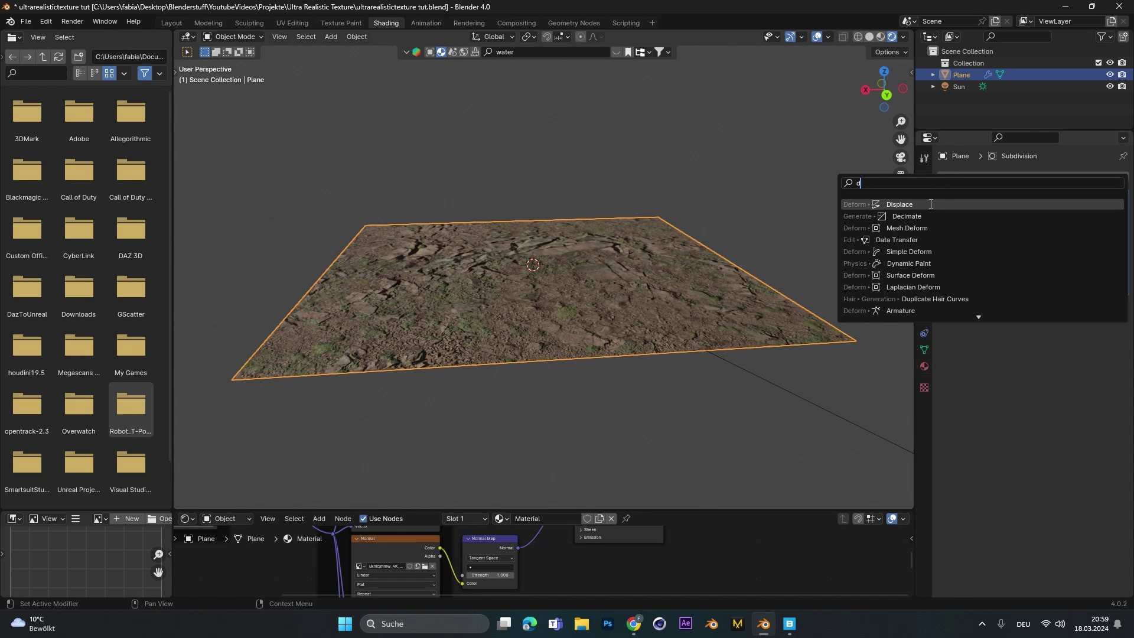
click(900, 205)
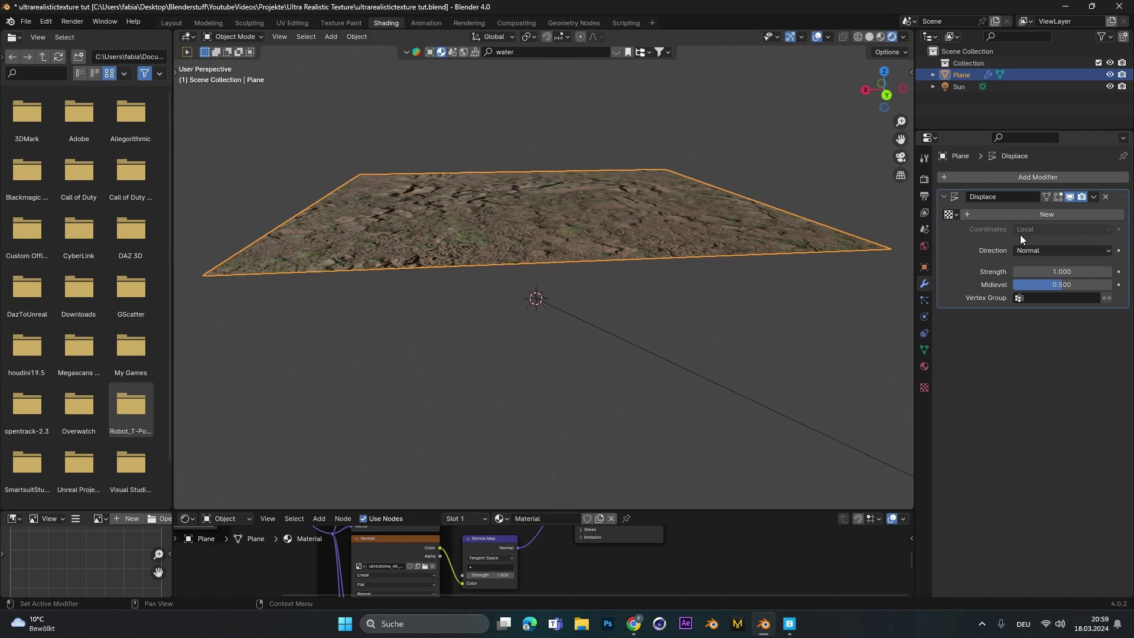
click(998, 219)
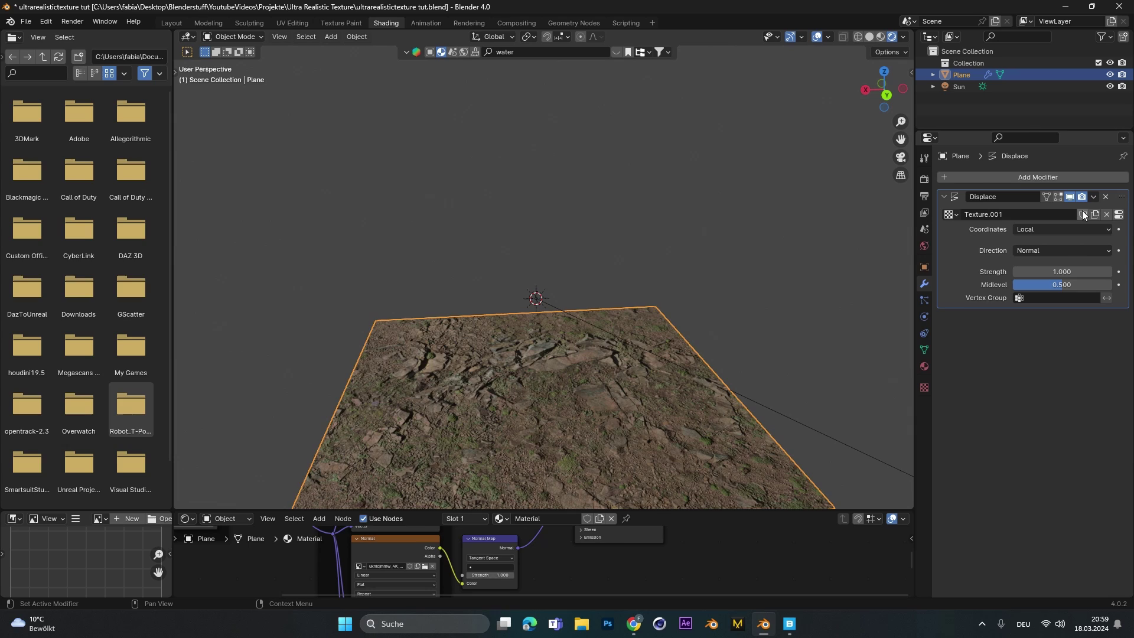
click(1025, 228)
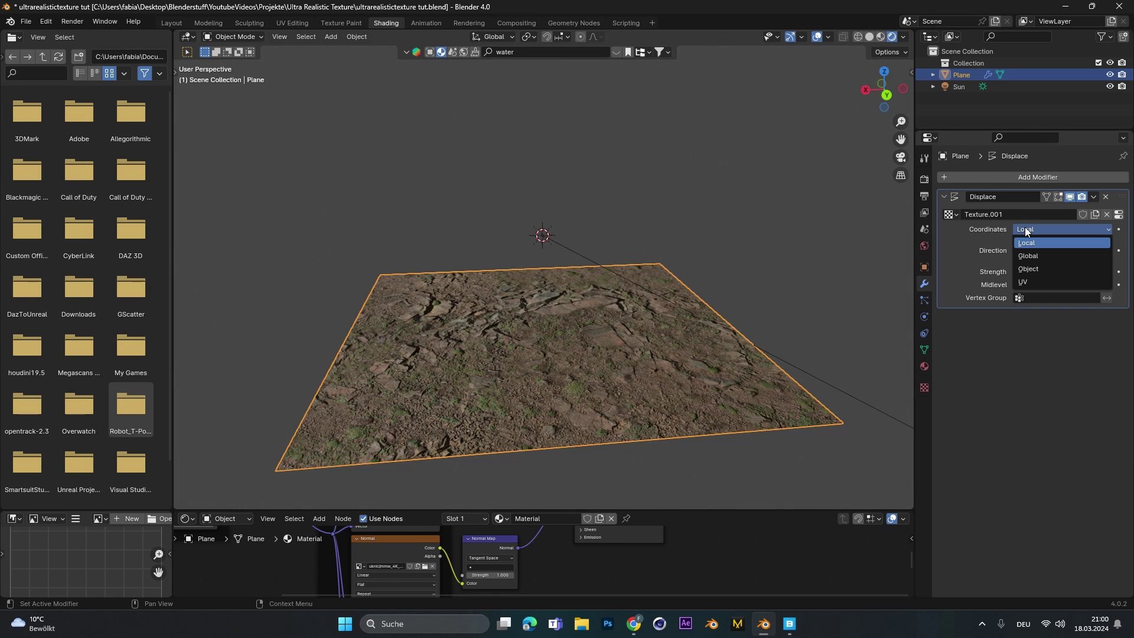
click(1051, 280)
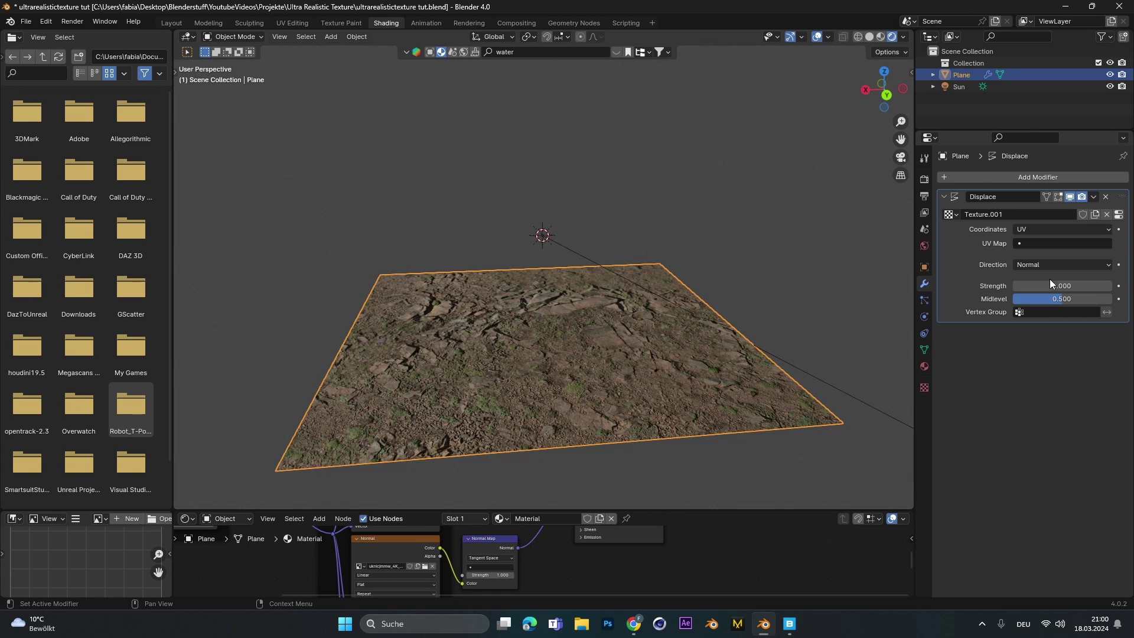
Step: Load uknicjmmw_4K_Displacement.jpg as the image of the Displace modifier's texture
click(1118, 215)
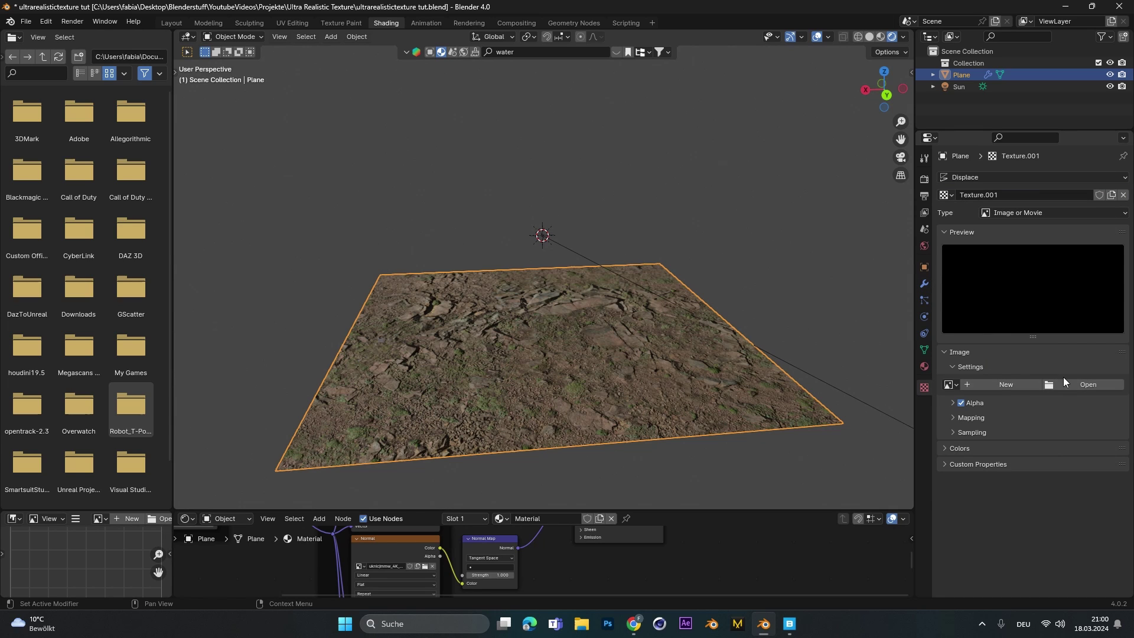
click(1097, 385)
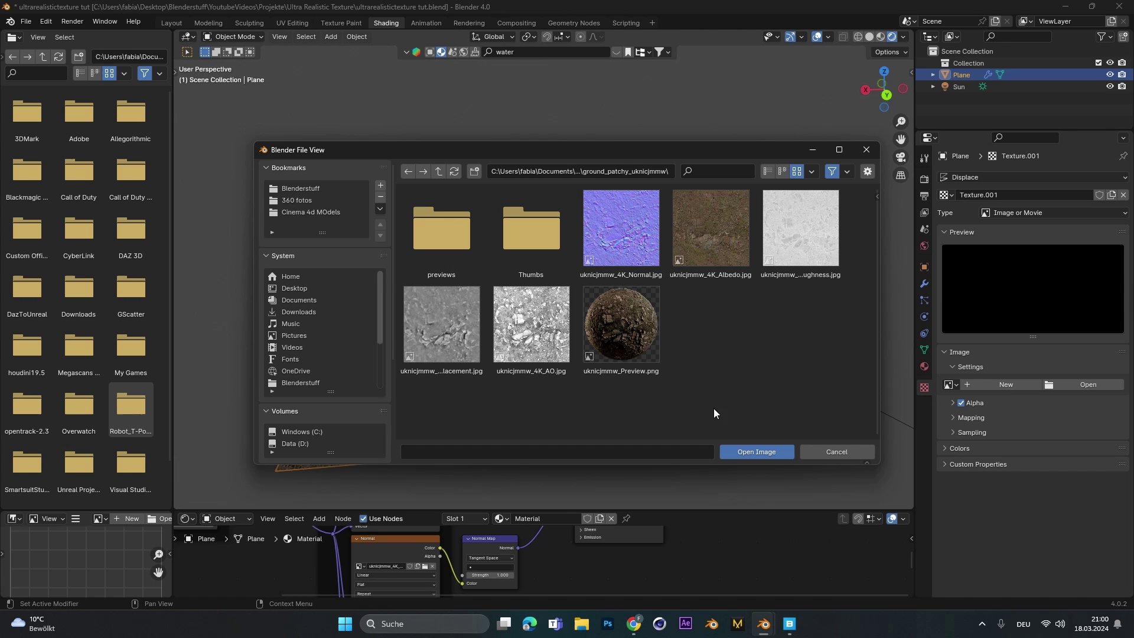
click(403, 292)
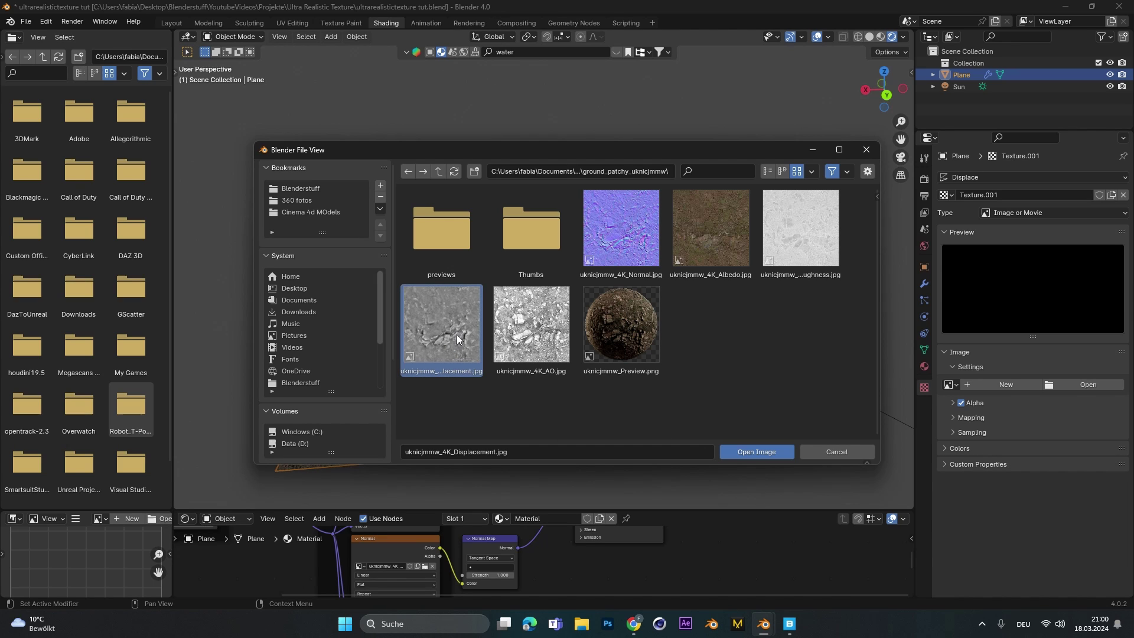
click(771, 452)
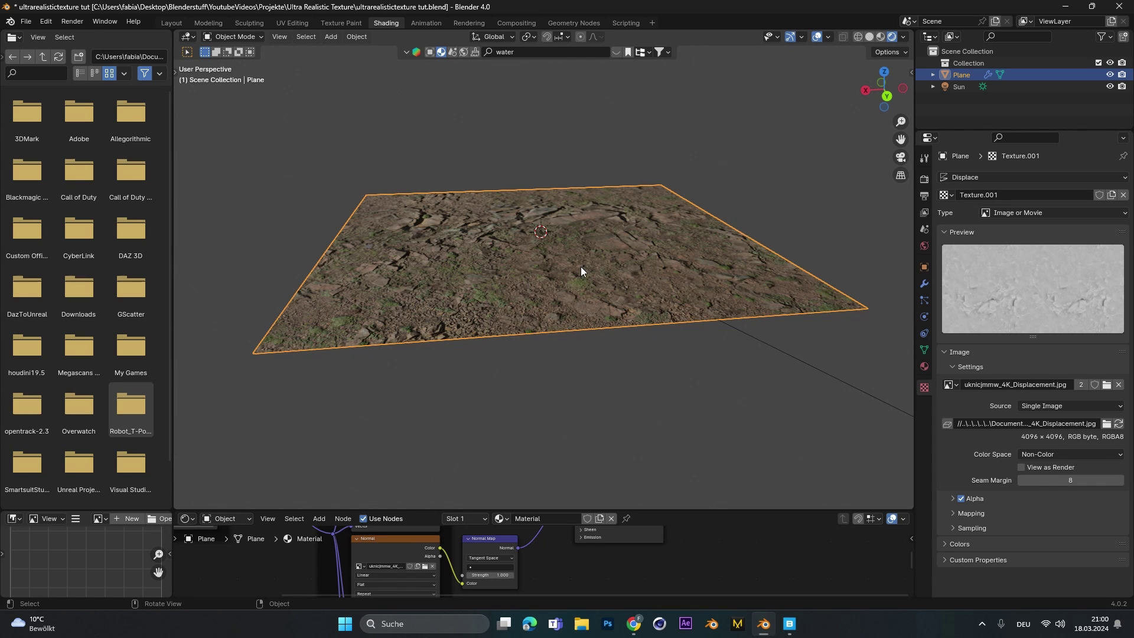
Step: Subdivide the plane's mesh in Edit Mode with 100 cuts and return to Object Mode
key(Tab)
right_click(485, 250)
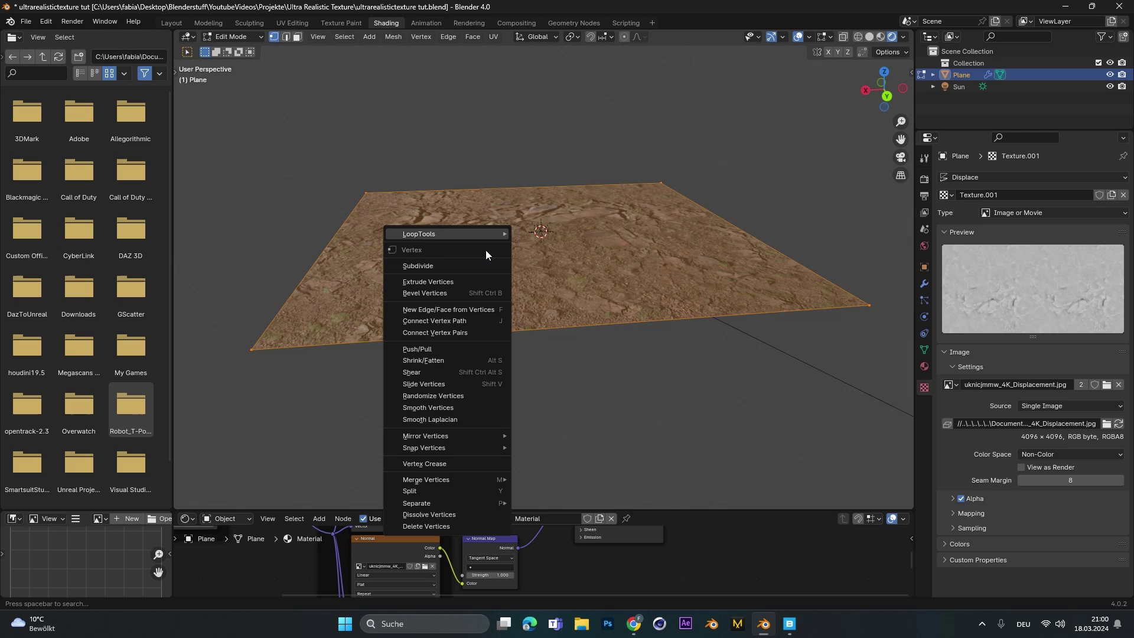
click(445, 264)
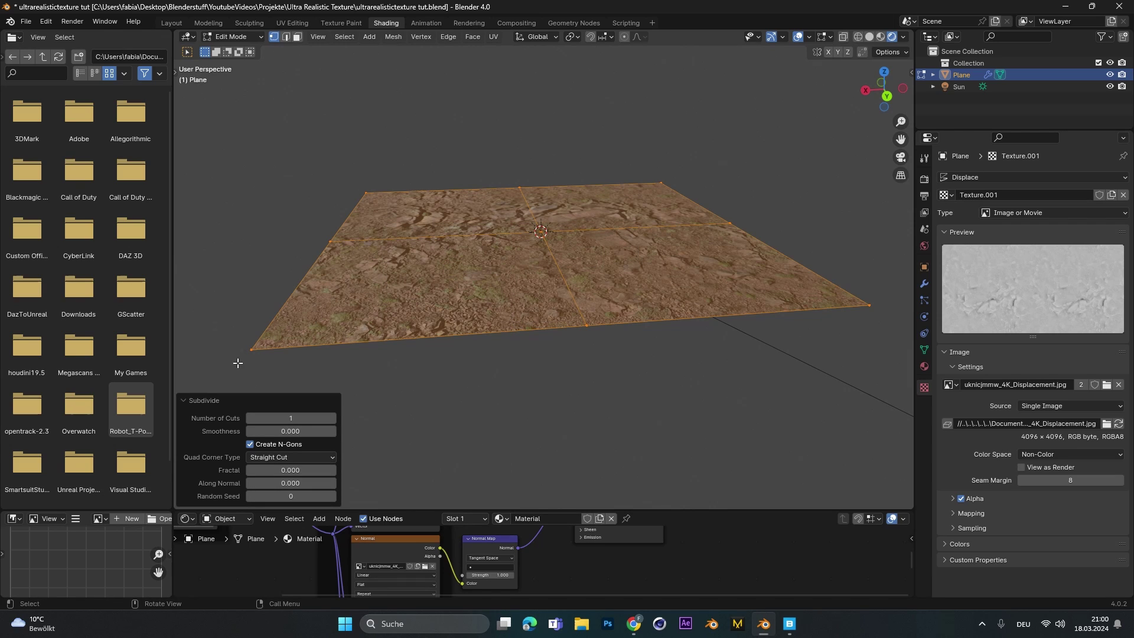
click(272, 417)
text(100)
key(Return)
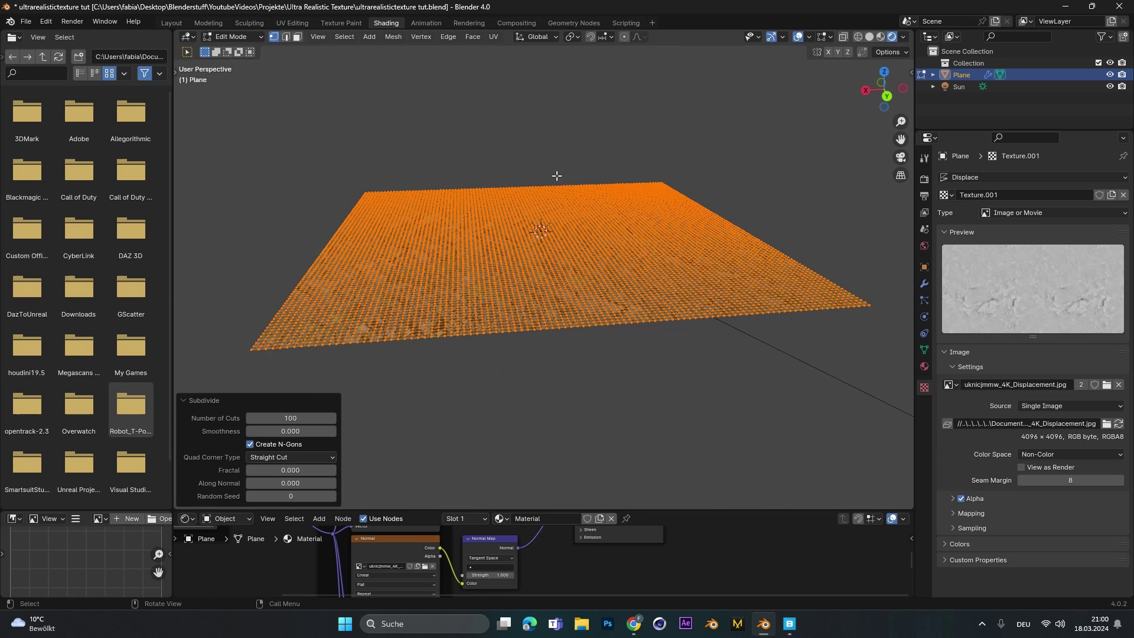
key(Tab)
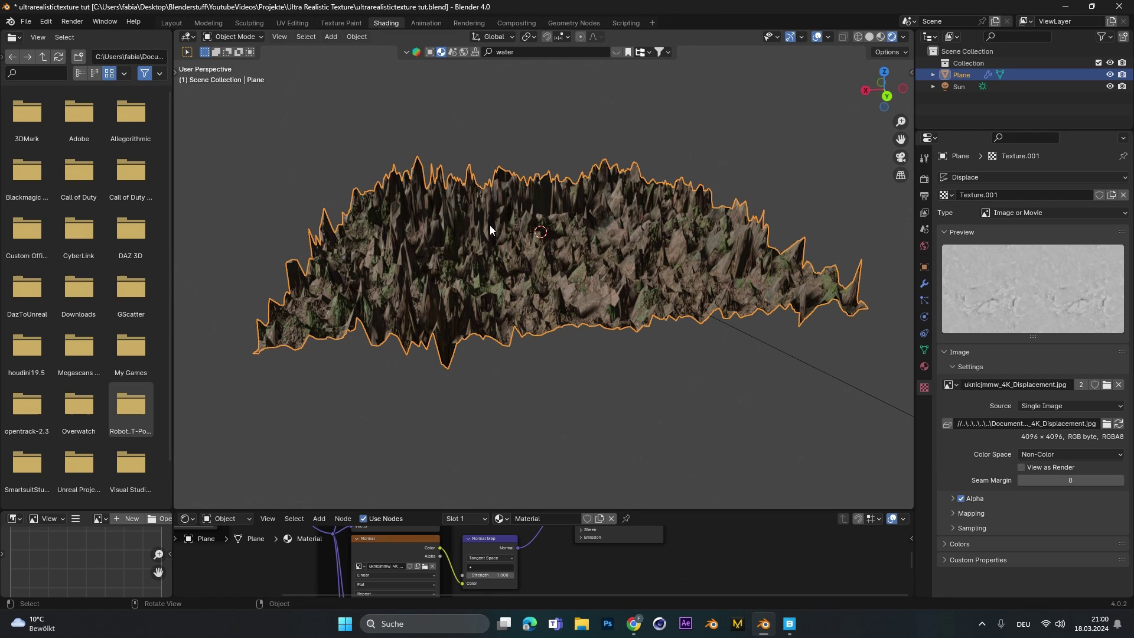
Step: Set the Displace modifier's Strength to 0.1 and check the displaced ground up close
mouse_move(490, 225)
middle_down()
mouse_move(526, 251)
mouse_move(494, 253)
mouse_move(499, 238)
middle_up()
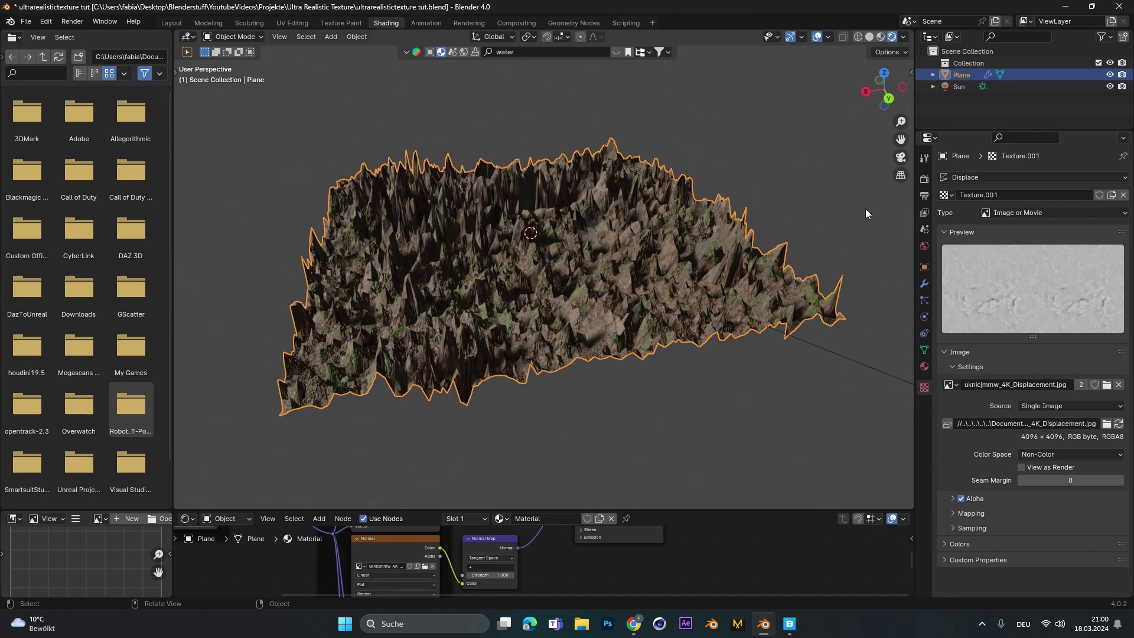
click(924, 284)
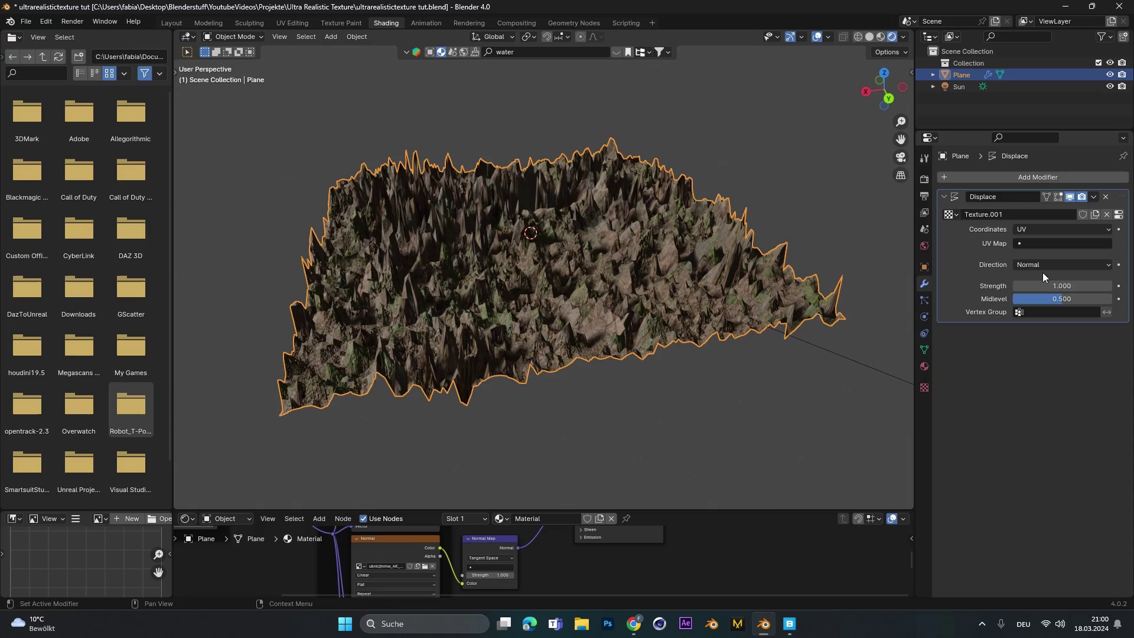
click(1057, 287)
text(.1)
key(Return)
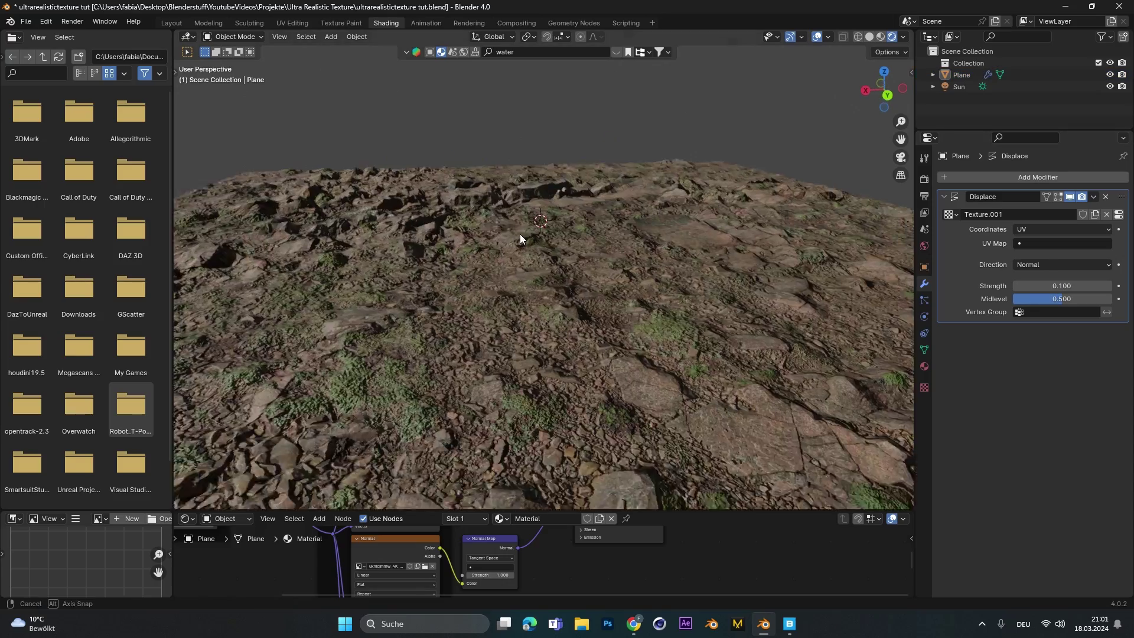
mouse_move(520, 234)
middle_down()
mouse_move(491, 241)
mouse_move(473, 229)
mouse_move(549, 241)
mouse_move(442, 237)
mouse_move(516, 246)
middle_up()
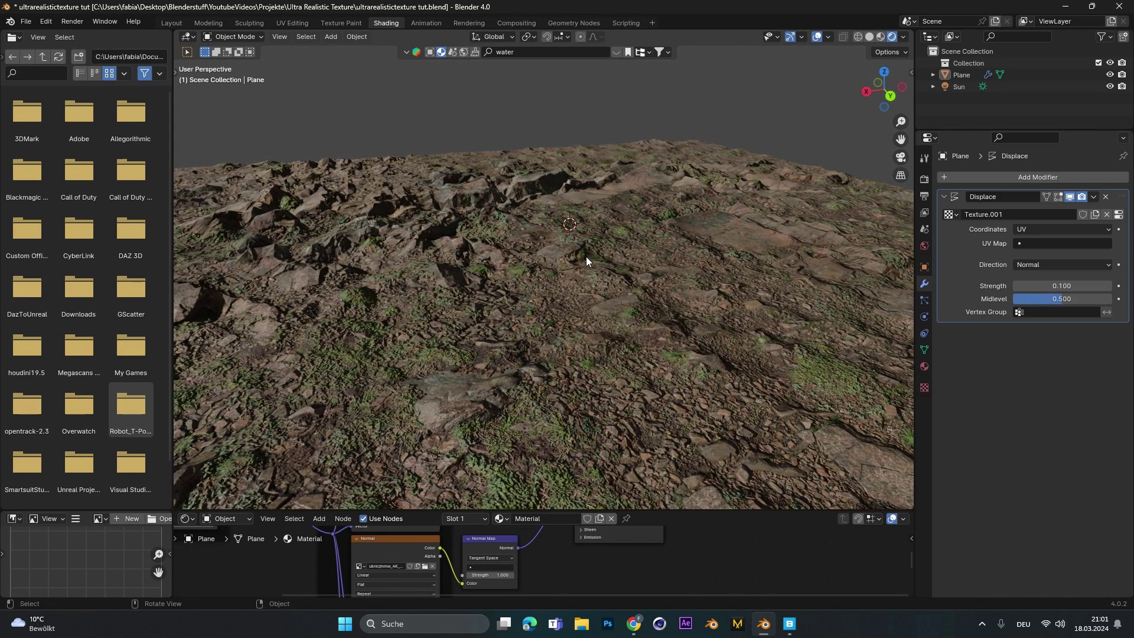
click(529, 285)
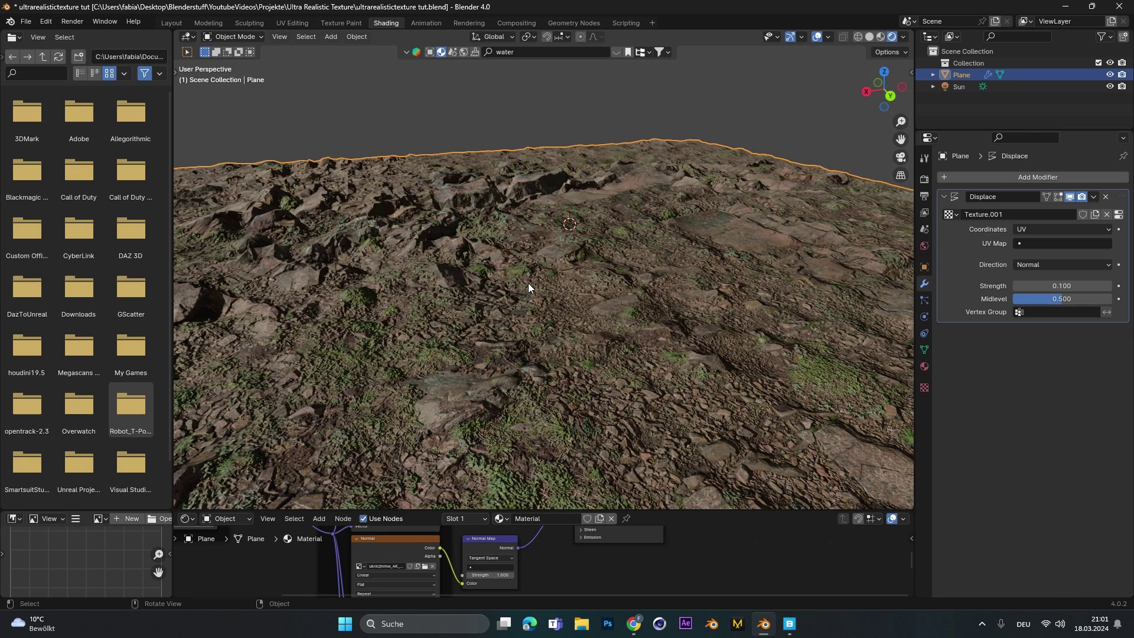
Step: Subdivide the whole plane mesh once more in Edit Mode and return to Object Mode
scroll(548, 264, down, 3)
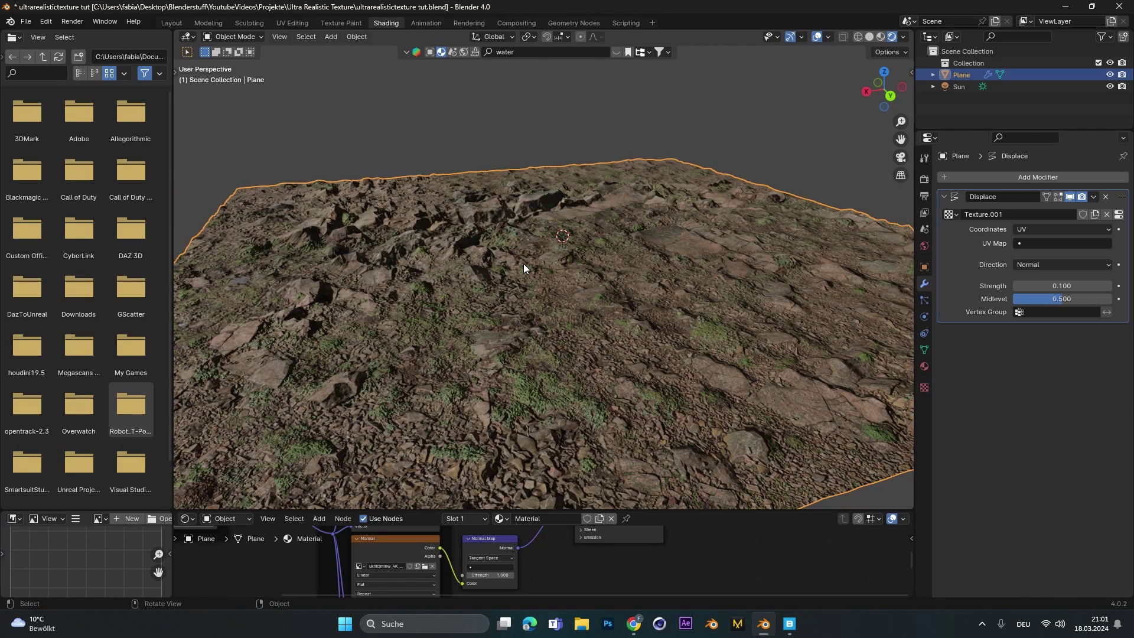
key(Tab)
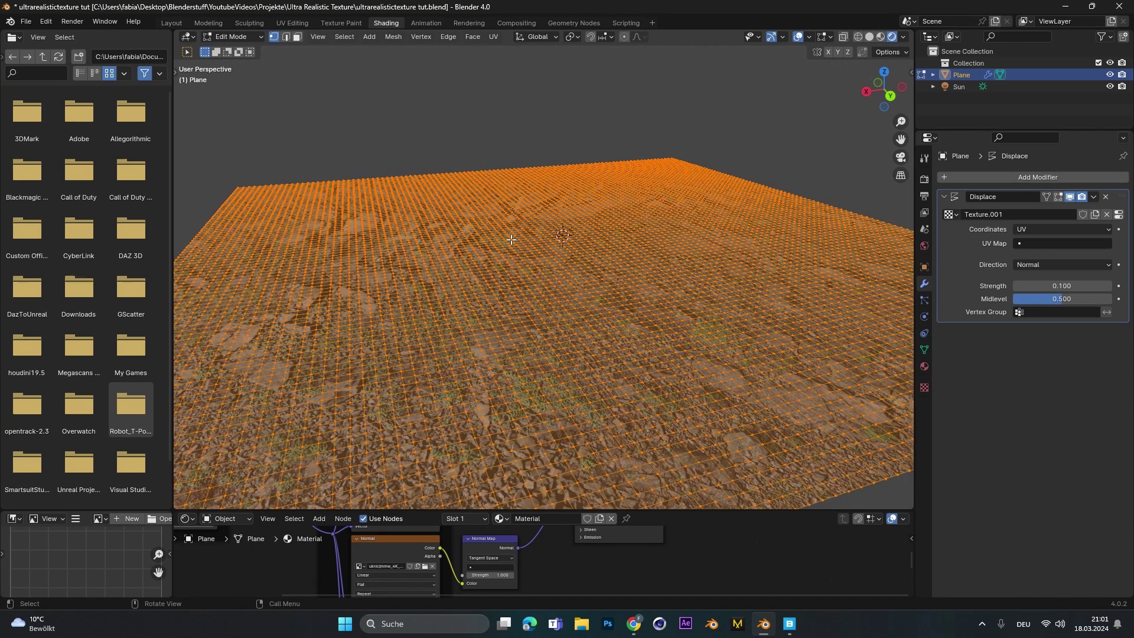
right_click(504, 235)
click(504, 235)
key(Tab)
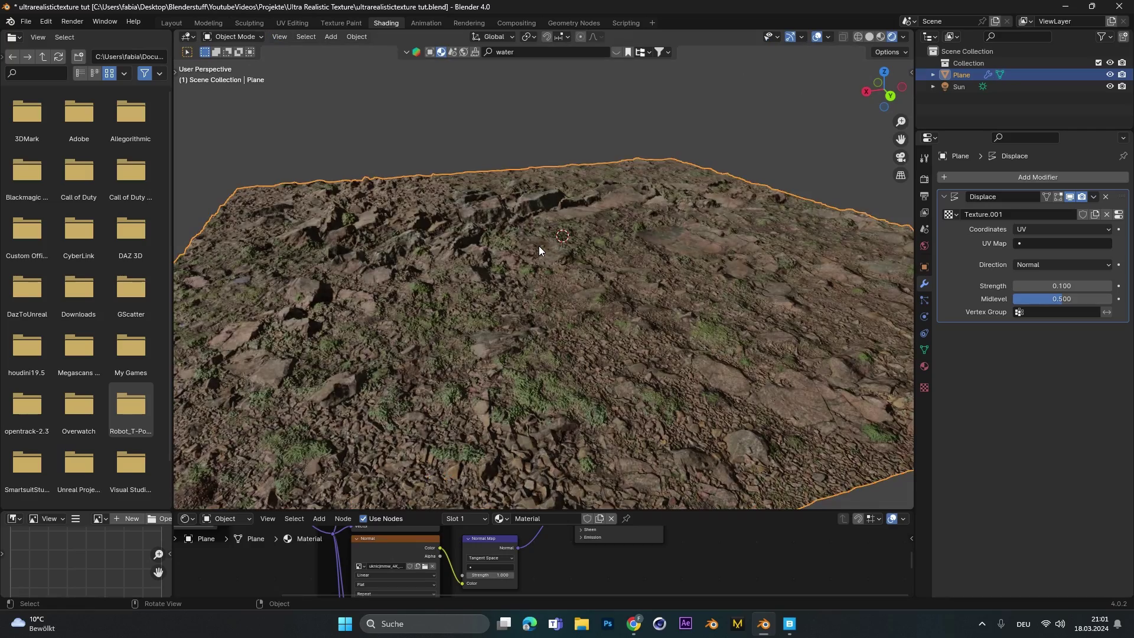
Step: Deselect the plane and examine the ground rendered in Cycles from several angles, including the material's texture nodes and the Displace modifier's settings
click(491, 133)
middle_drag(490, 133, 507, 261)
middle_drag(506, 262, 511, 244)
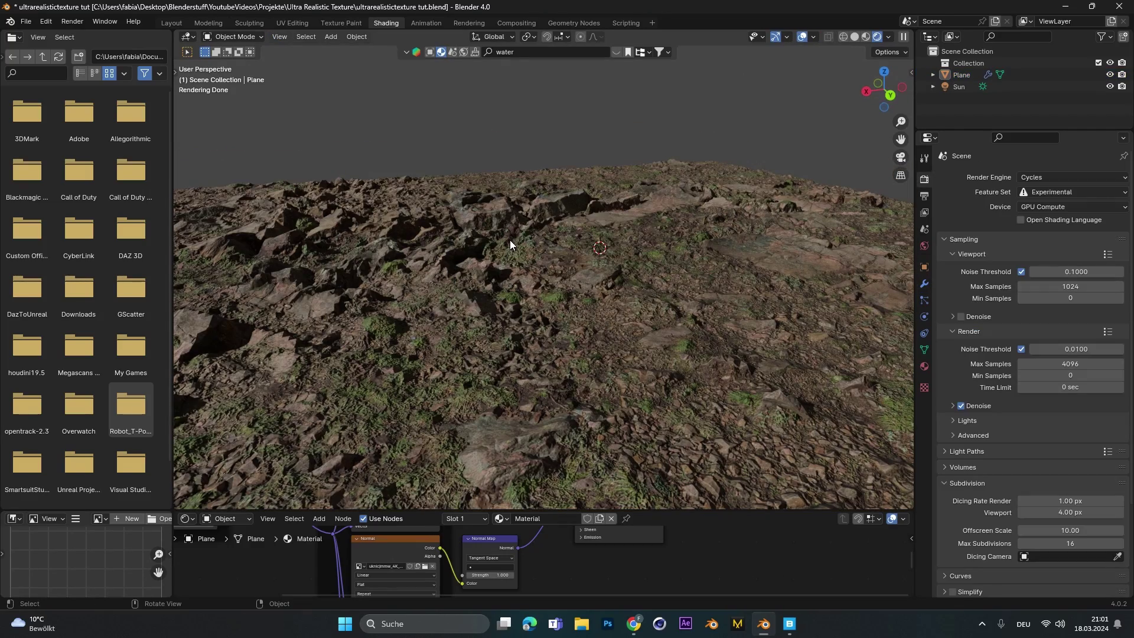
middle_drag(355, 222, 448, 236)
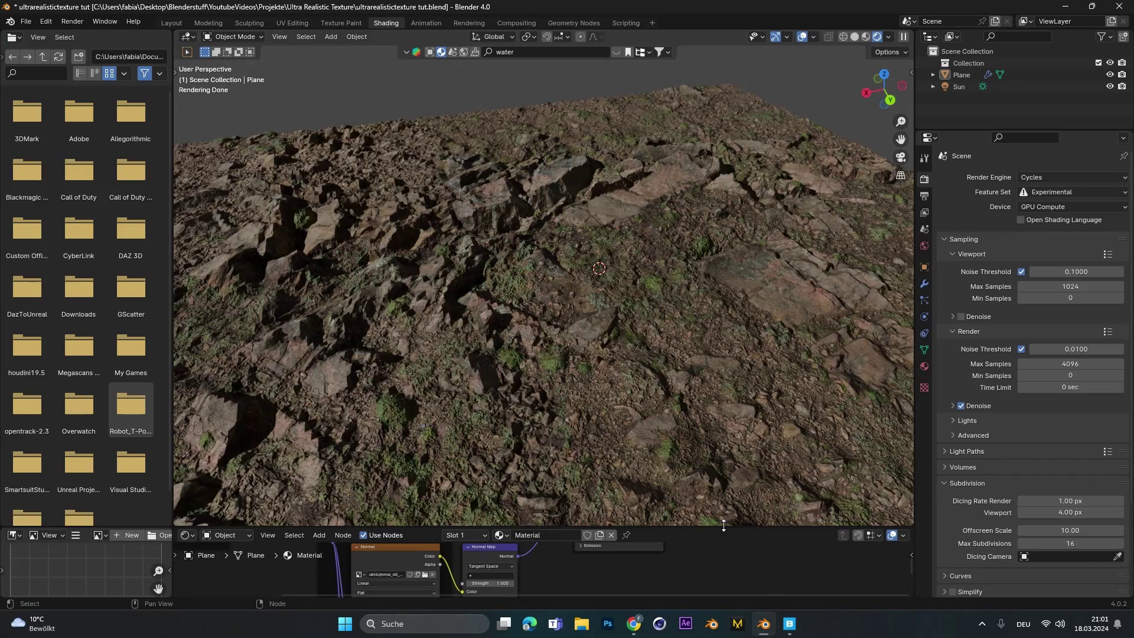
drag(718, 532, 718, 313)
middle_drag(618, 518, 630, 493)
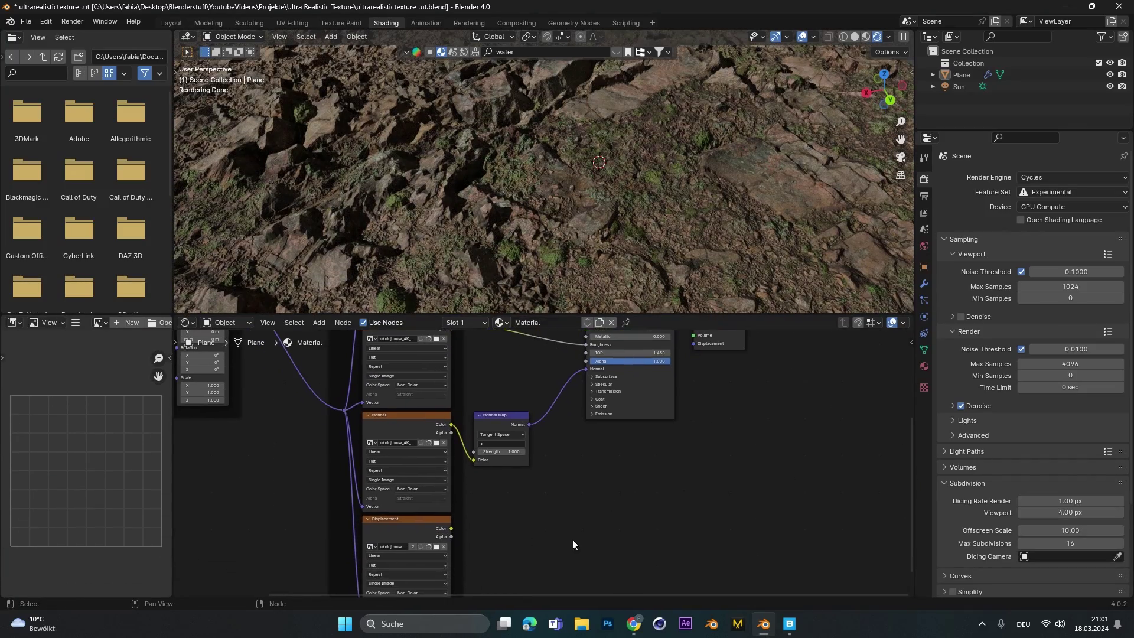
drag(635, 315, 716, 530)
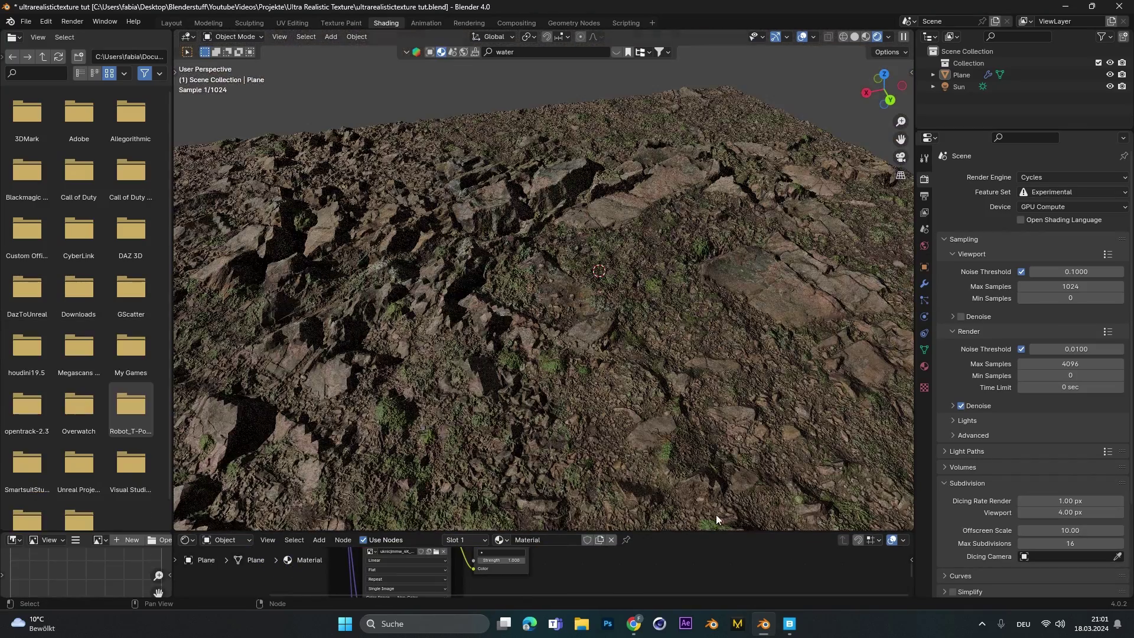
click(925, 284)
middle_drag(291, 372, 505, 288)
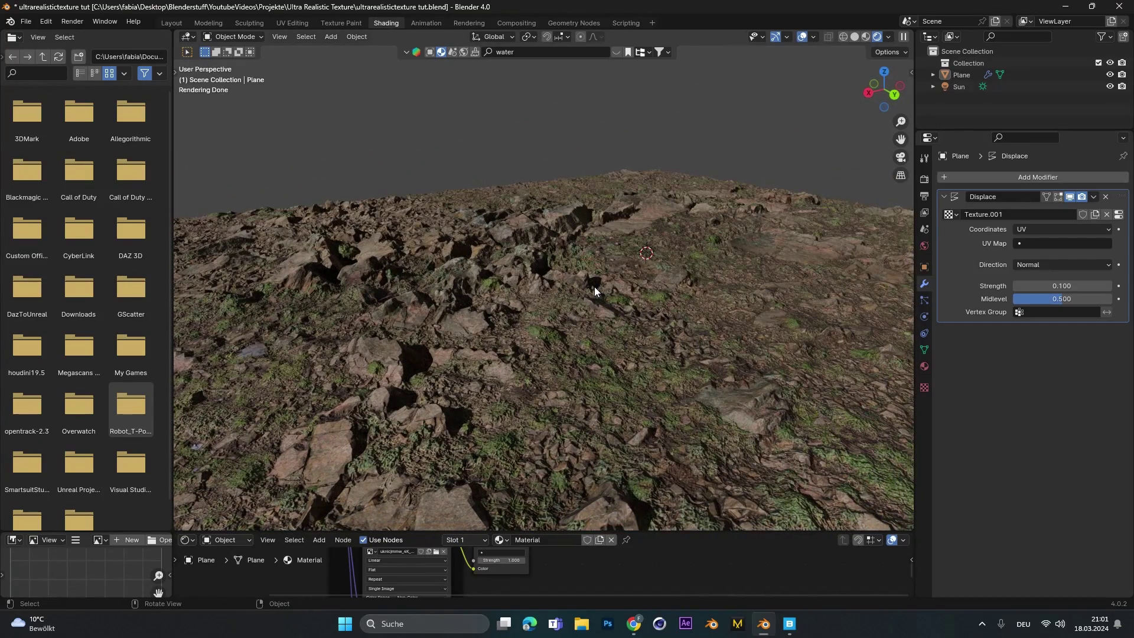
Step: Check the material's node layout and save the changes to ultrarealistictexture tut.blend
drag(590, 532, 591, 358)
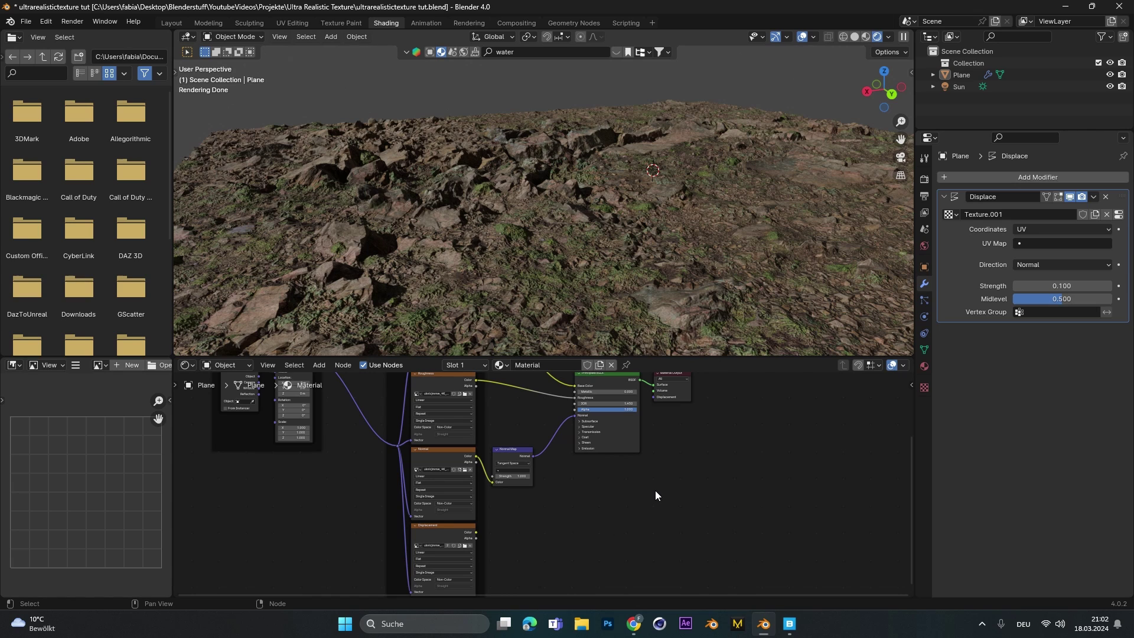
key(ctrl+s)
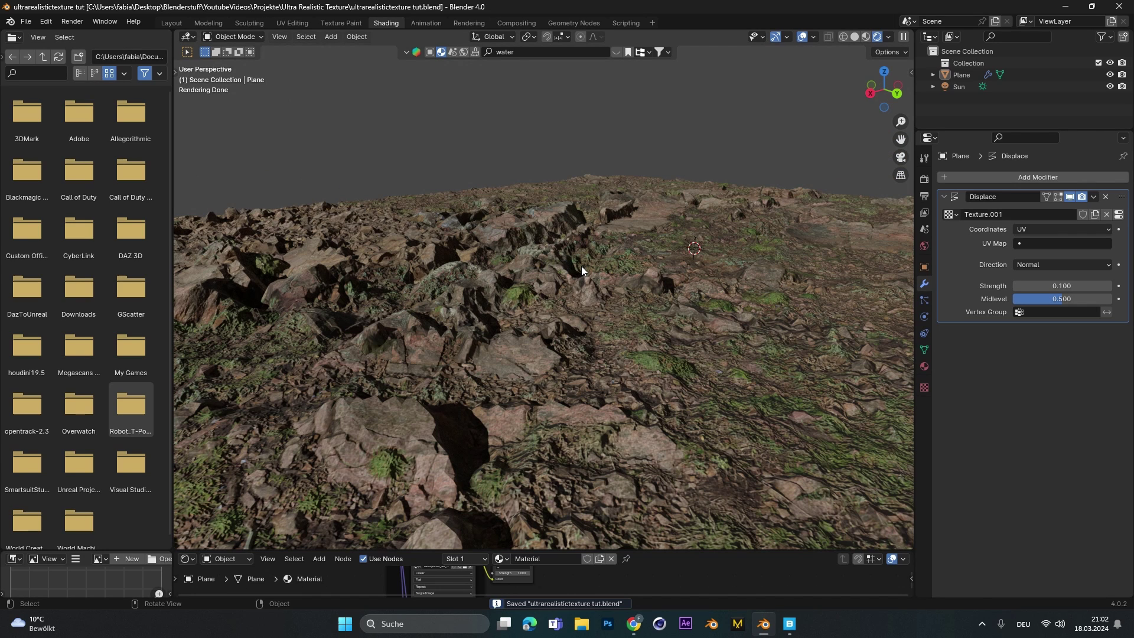